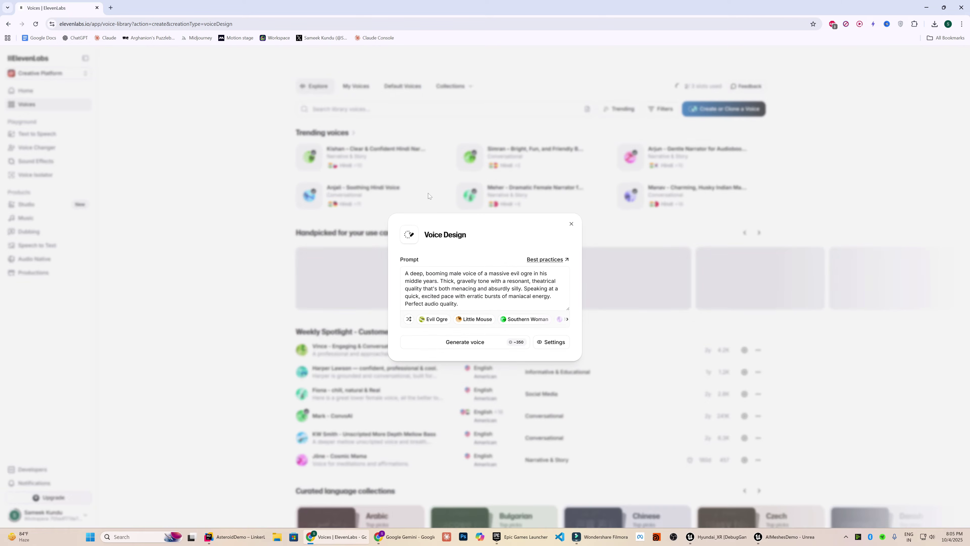
Step: Close the voice design prompt and open the Text to Speech page
drag(469, 313, 452, 344)
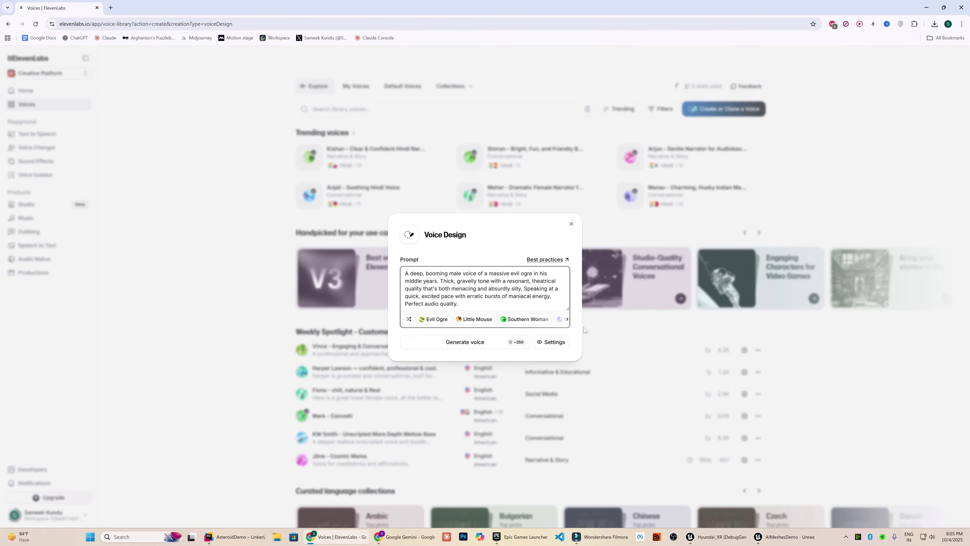
click(571, 225)
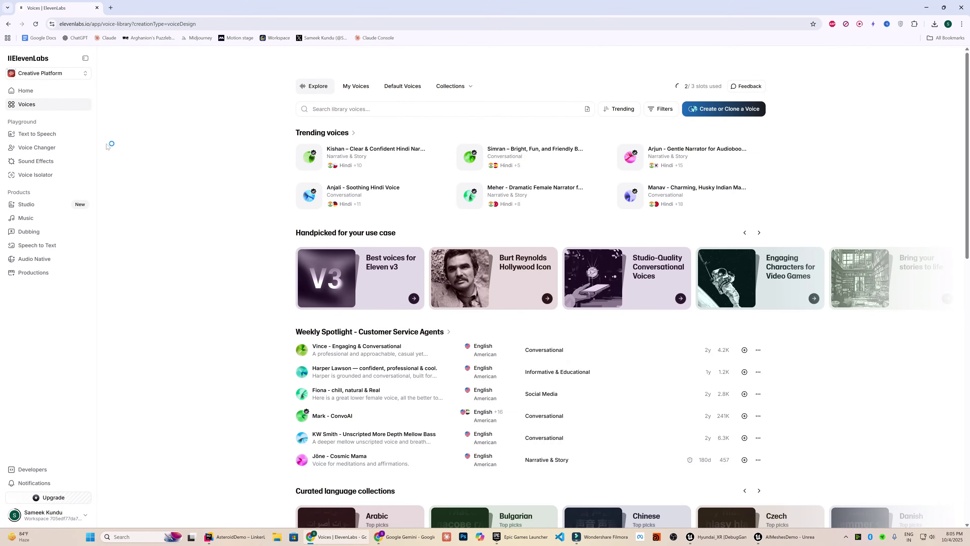
click(35, 134)
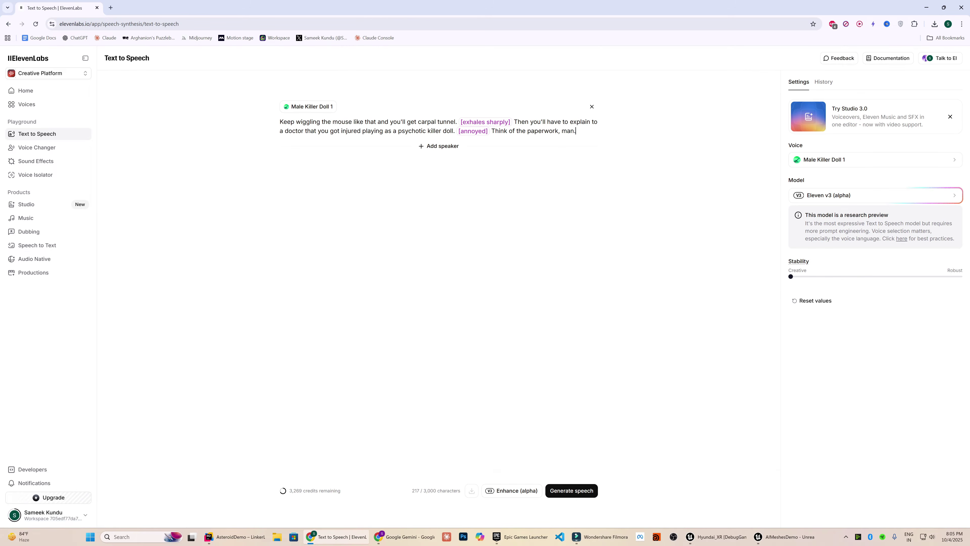
Step: Browse the available voices for the speech and filter the list to all saved voices
click(840, 159)
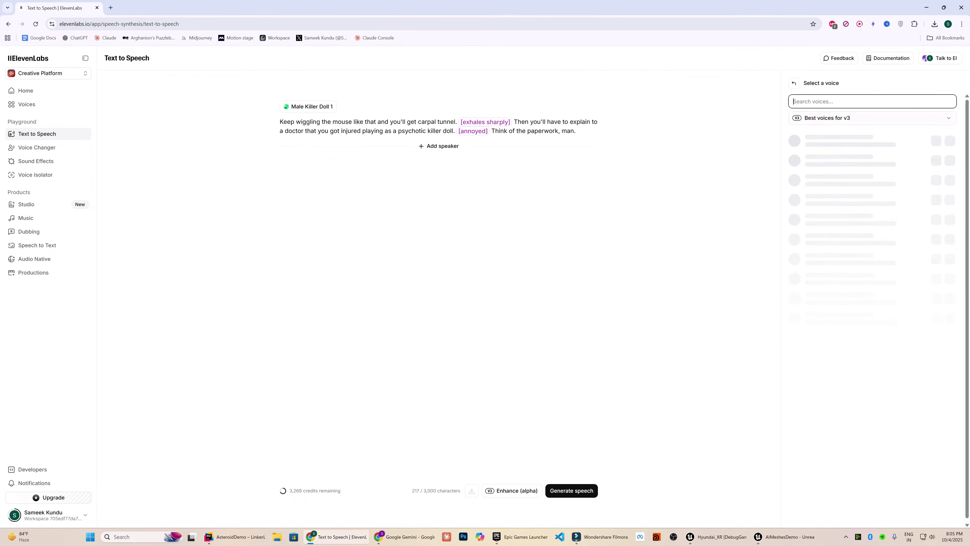
scroll(840, 229, down, 6)
scroll(840, 229, up, 6)
click(836, 118)
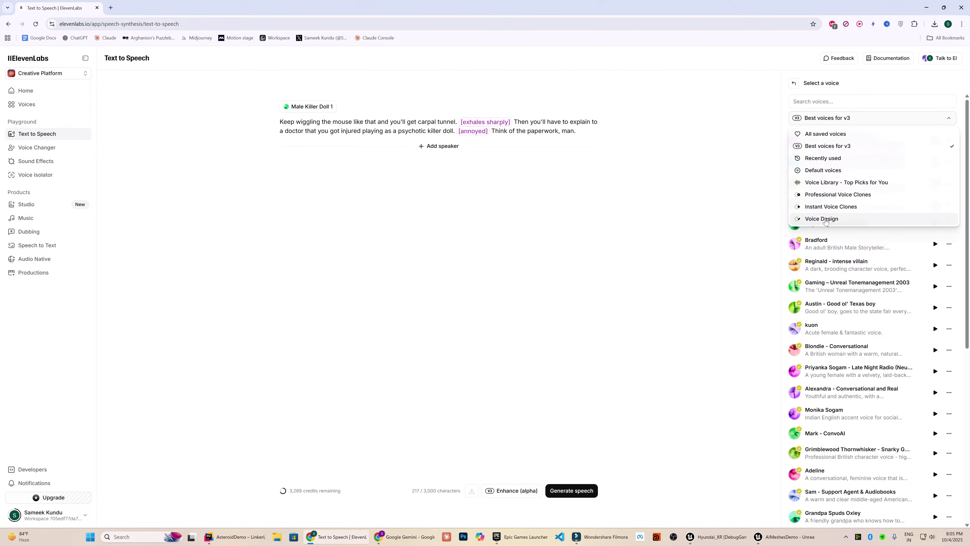
click(825, 134)
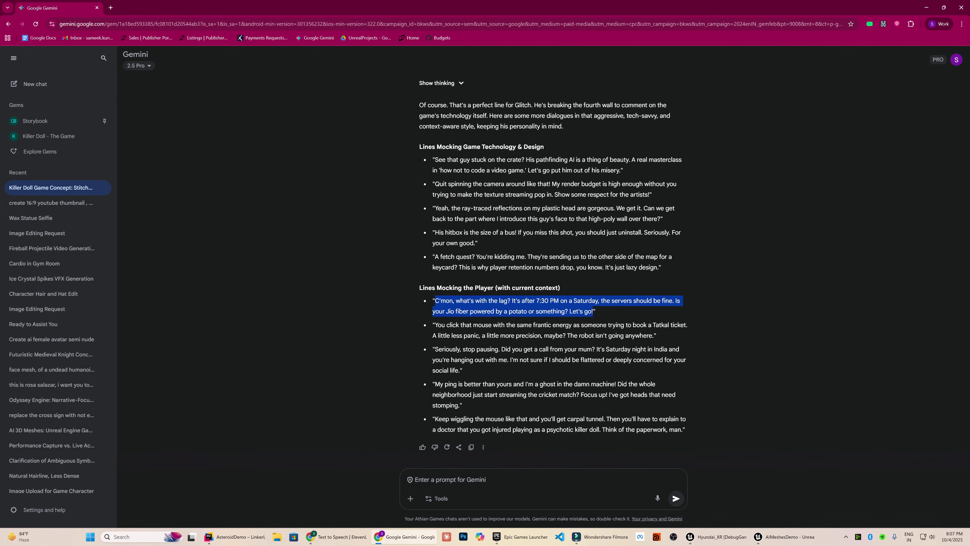
Step: Generate speech from the carpal tunnel line in the Gemini chat and download the first take as MaleDollTestVoice2
drag(435, 418, 682, 429)
click(397, 534)
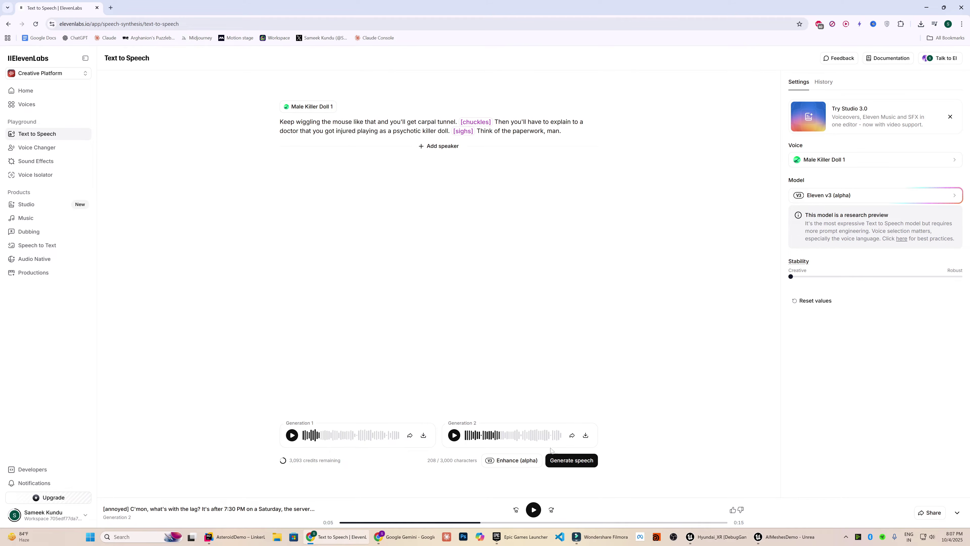
click(567, 462)
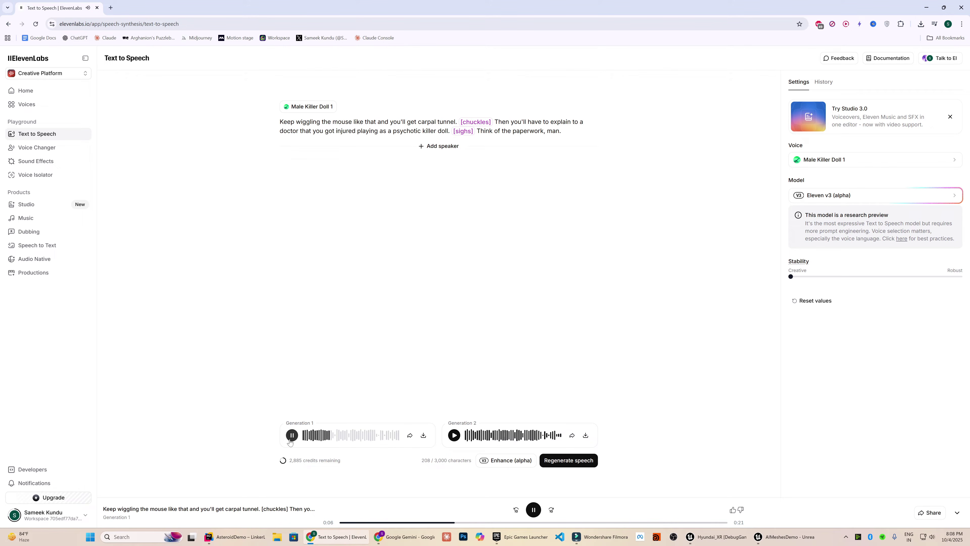
click(423, 434)
text(MaleDollTestVoice2)
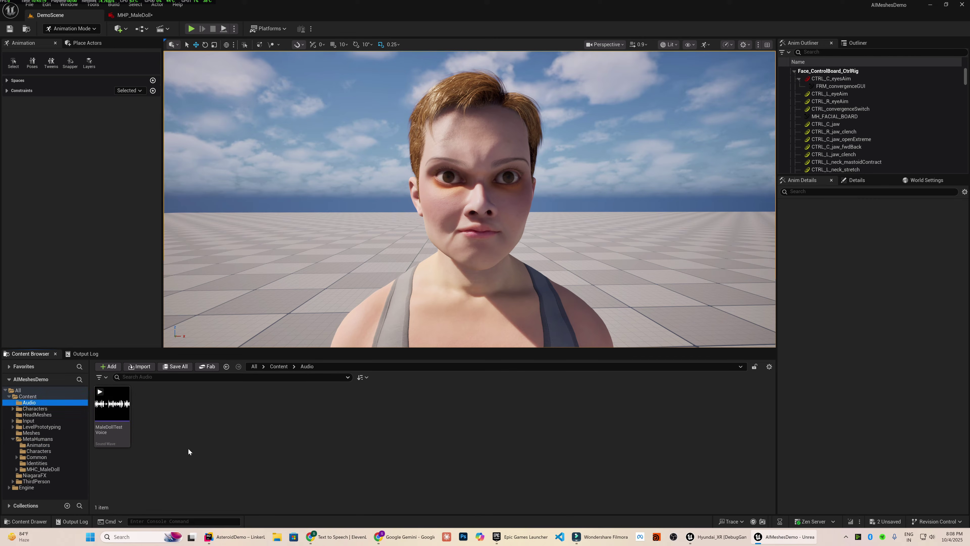
Step: Switch to Unreal Engine and import the MaleDollTestVoice2 sound file into the project's Audio folder
right_click(195, 449)
click(231, 136)
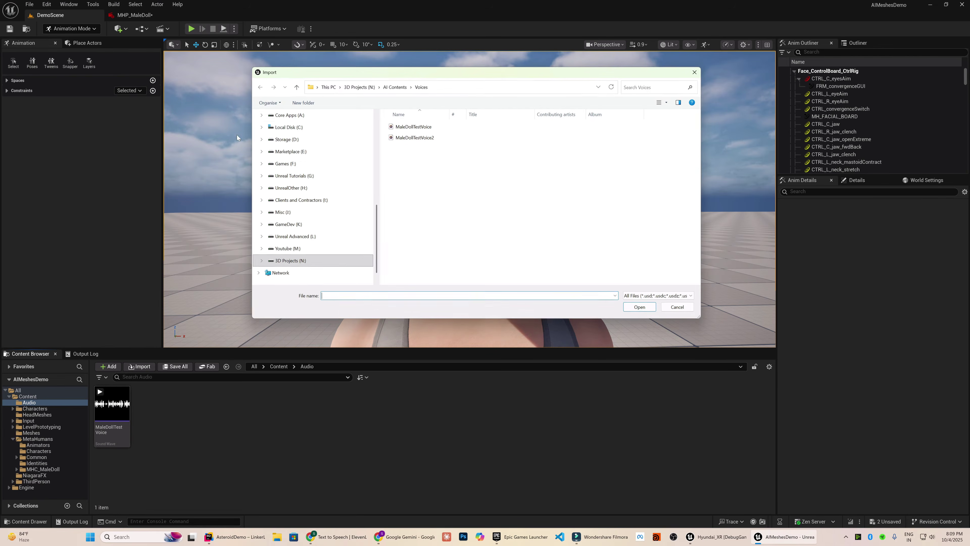
double_click(414, 138)
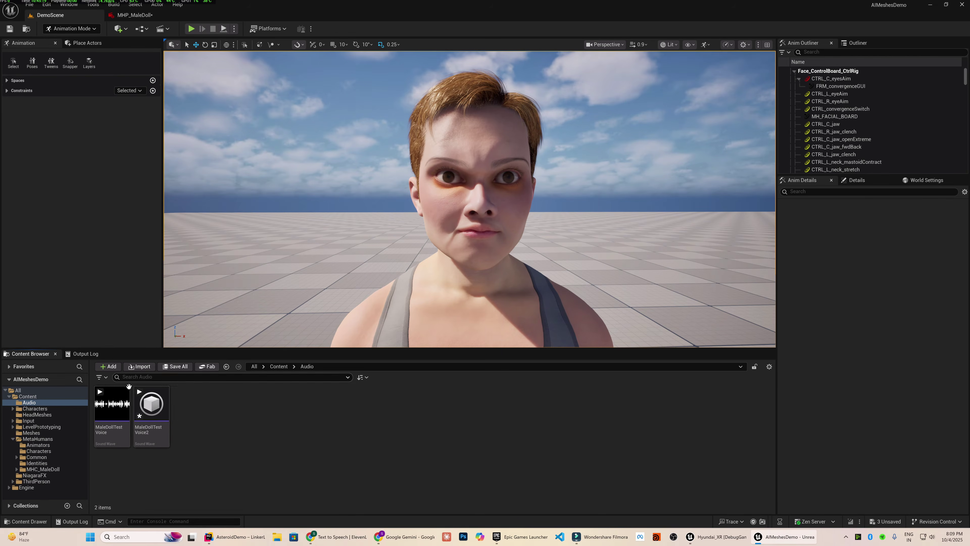
click(151, 403)
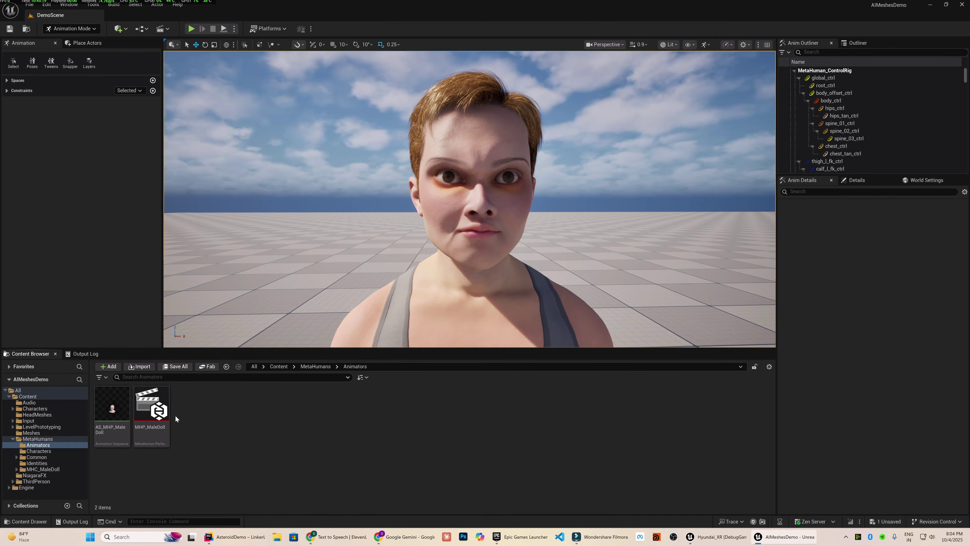
right_click(276, 420)
mouse_move(296, 348)
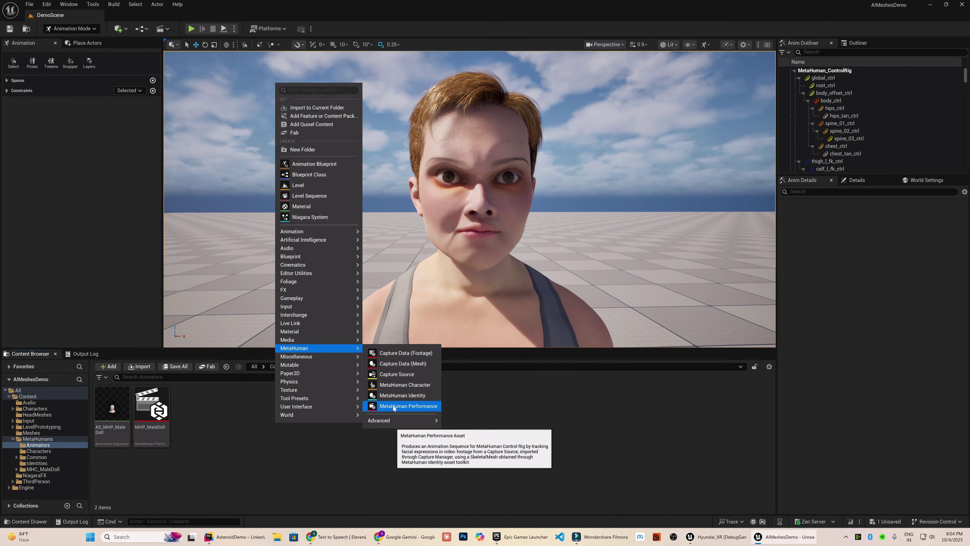
click(234, 414)
Step: Open the MHP_MaleDoll performance asset and set its visualization mesh to SKM_MHC_MaleDoll_FaceMesh
double_click(145, 419)
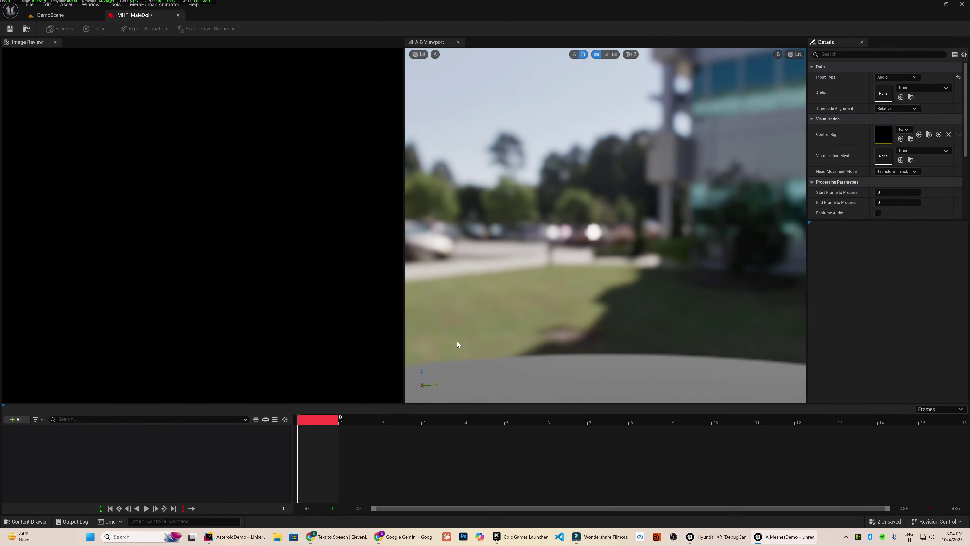
click(915, 152)
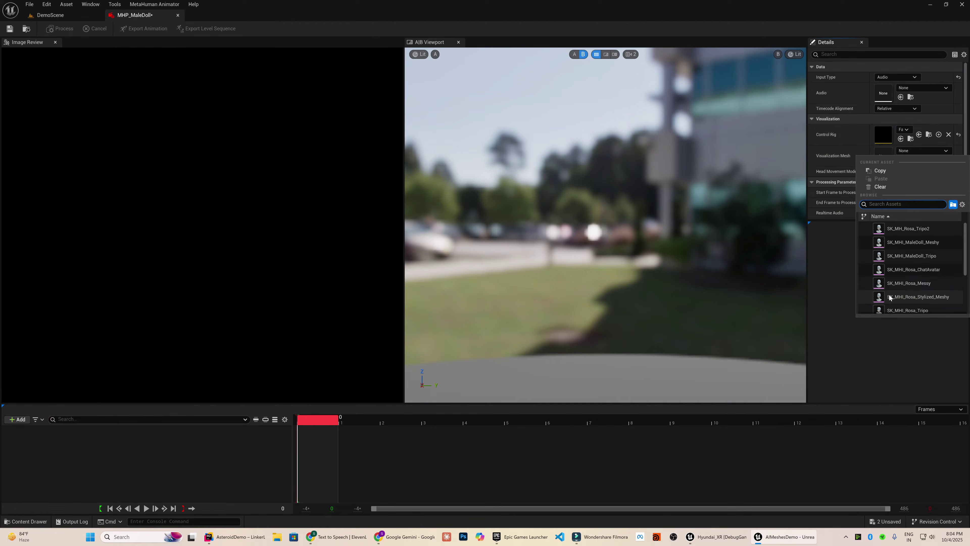
click(920, 229)
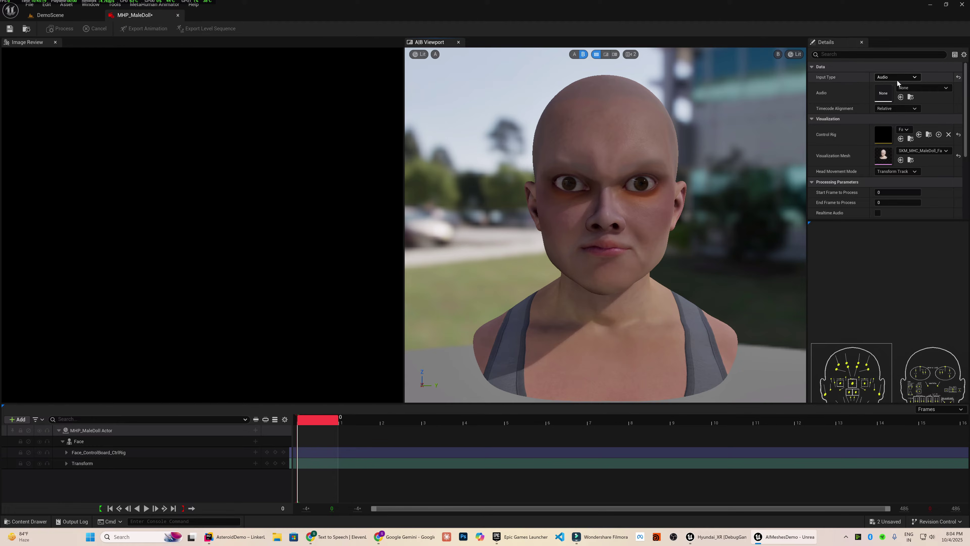
Step: Assign MaleDollTestVoice as the performance's audio and process it into facial animation
click(918, 88)
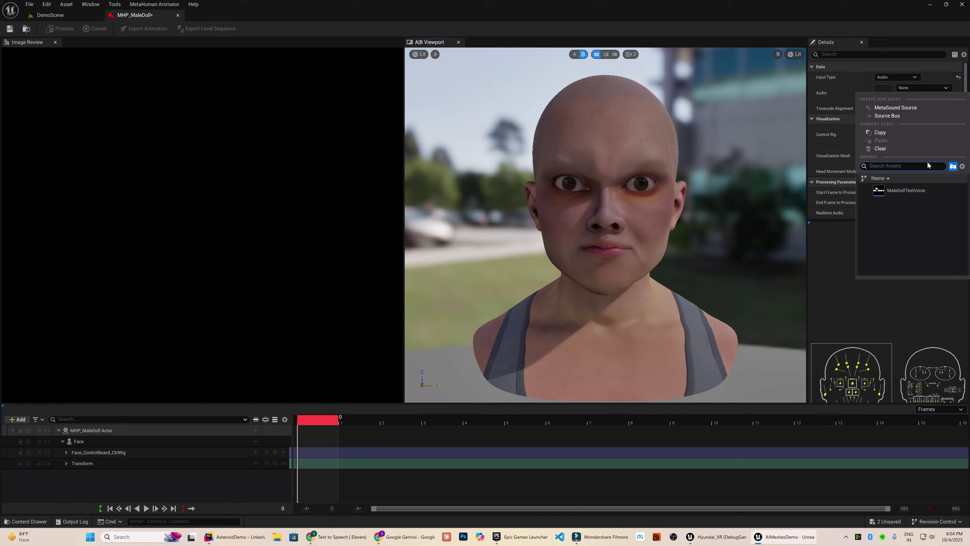
click(900, 193)
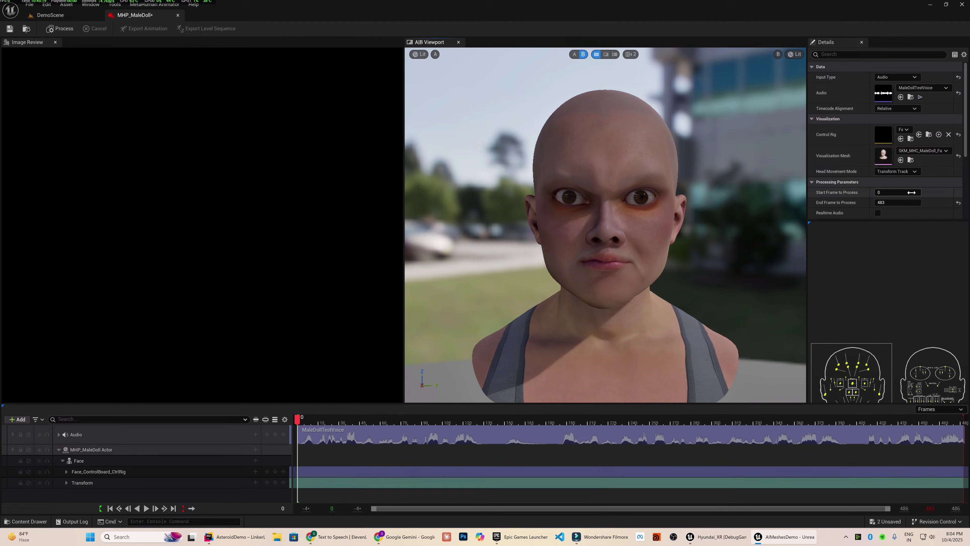
click(62, 28)
Step: Play the processed facial animation from the start and examine the face from the front and side
click(303, 420)
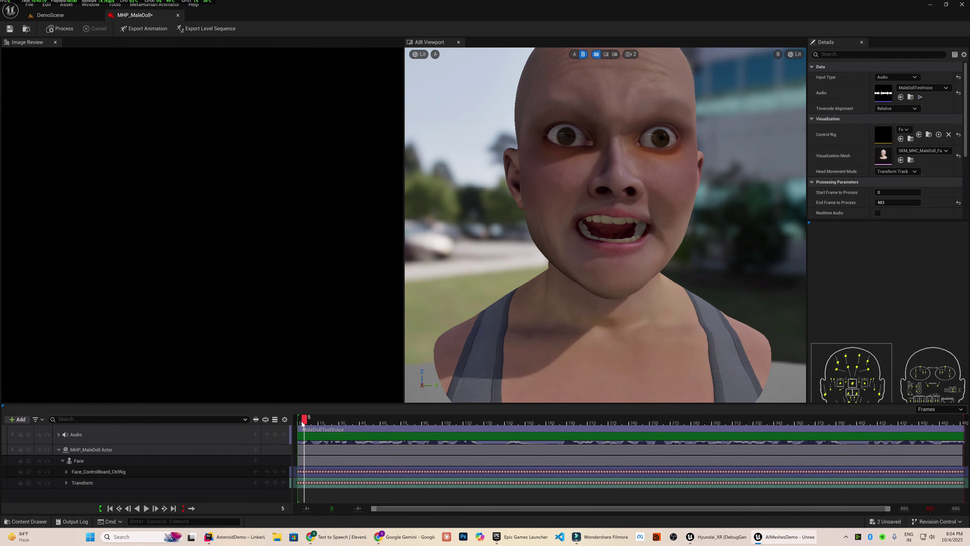
drag(299, 421, 337, 426)
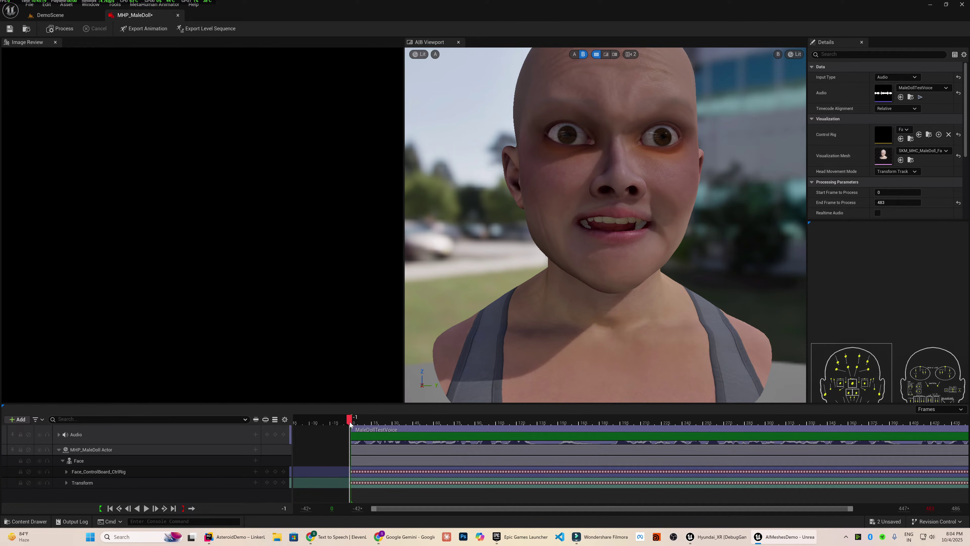
click(146, 508)
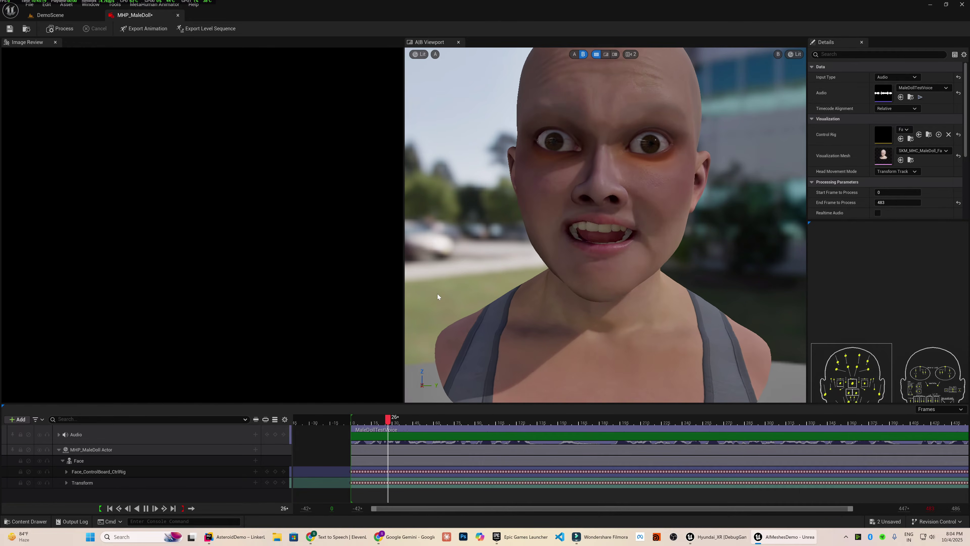
scroll(440, 285, down, 5)
scroll(443, 286, up, 5)
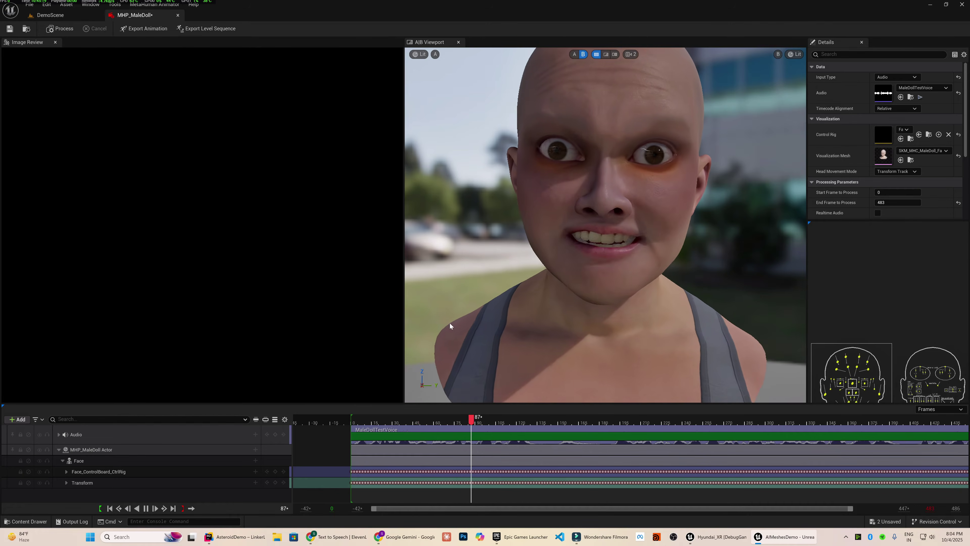
right_drag(449, 323, 355, 306)
key(s)
key(d)
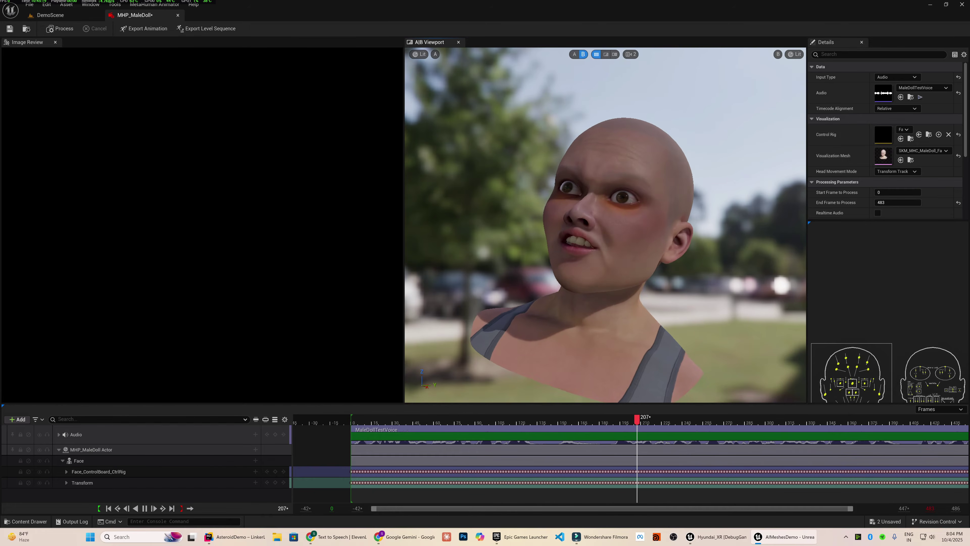
alt+drag(449, 323, 504, 328)
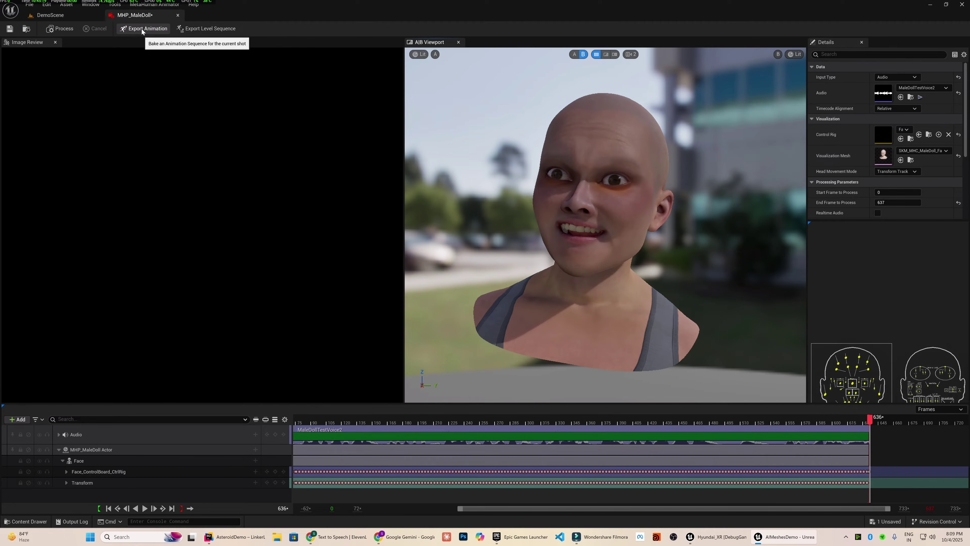
Step: Export the animation sequence as AS_MHP_MaleDoll2 in the Animators folder, targeting the SKM_MHC_MaleDoll_FaceMesh skeletal mesh
click(144, 28)
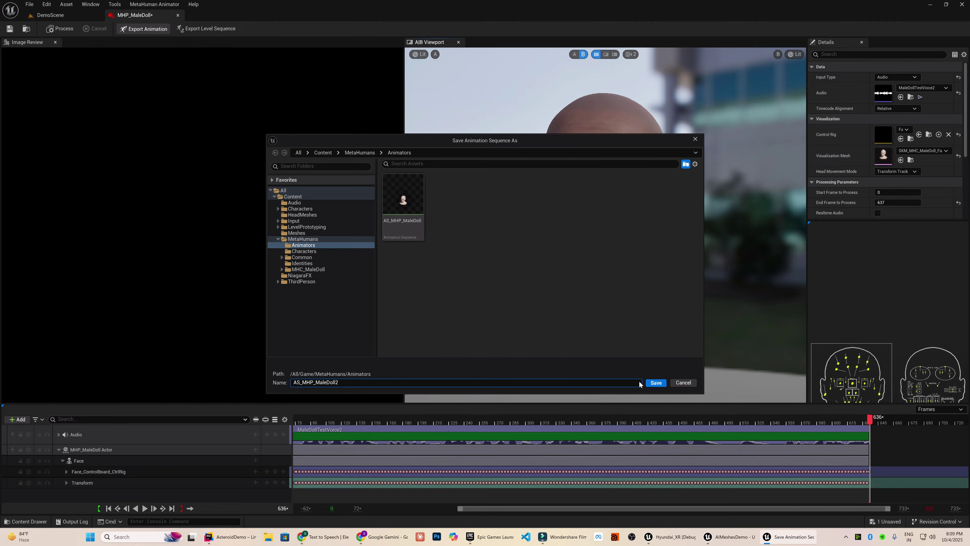
click(653, 381)
click(527, 198)
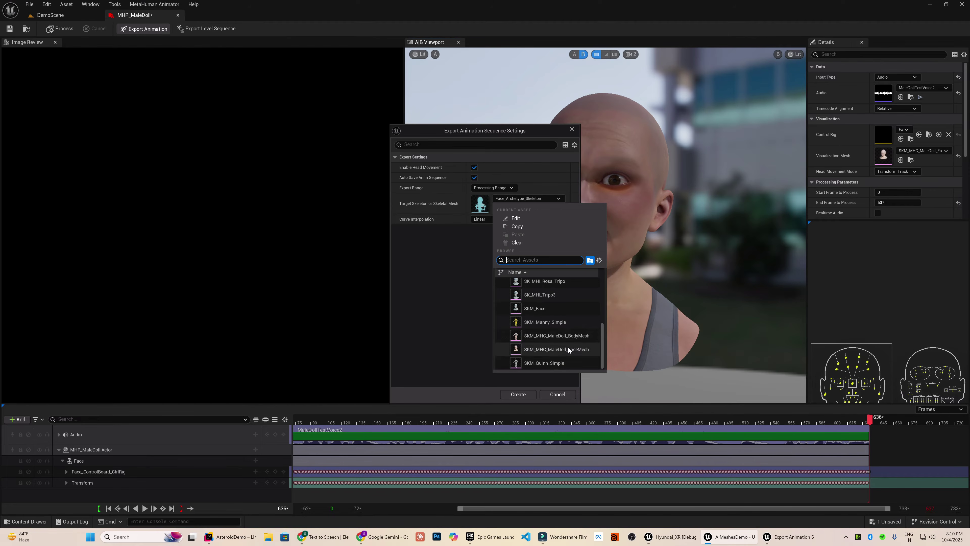
click(556, 349)
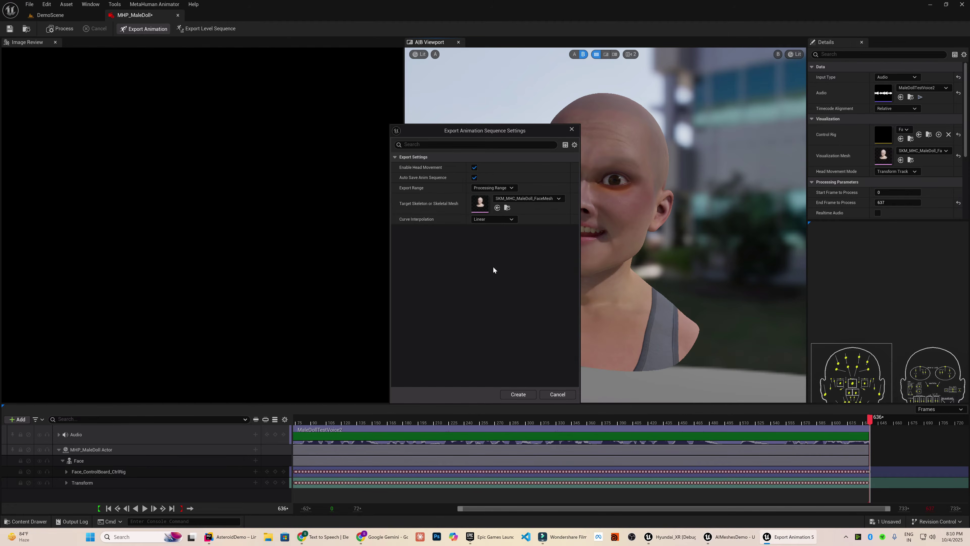
click(518, 394)
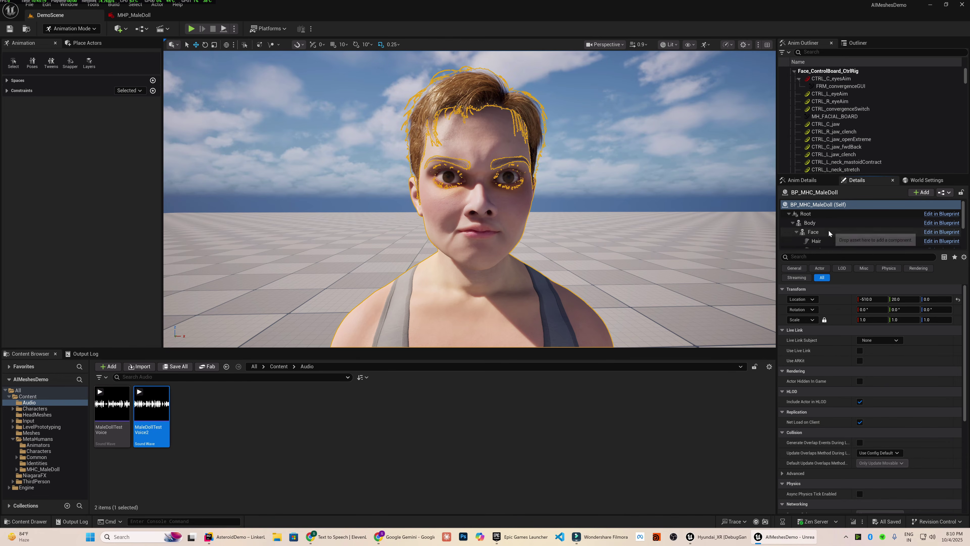
Step: Set the character's Face component to use an animation asset and assign AS_MHP_MaleDoll2 to play
click(828, 230)
click(882, 330)
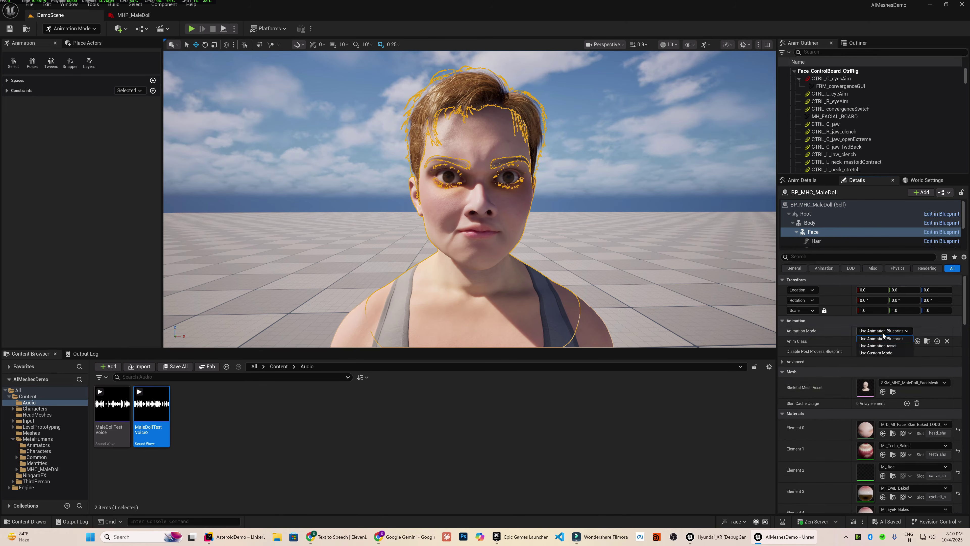
click(877, 346)
click(912, 341)
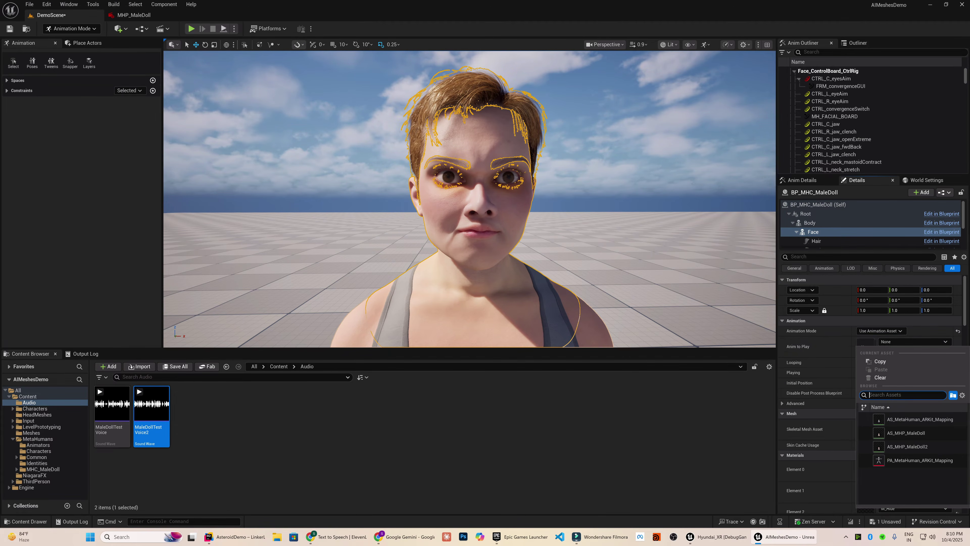
click(917, 451)
Step: Deselect the character, simulate the level to preview the facial animation, and stop the simulation
click(344, 84)
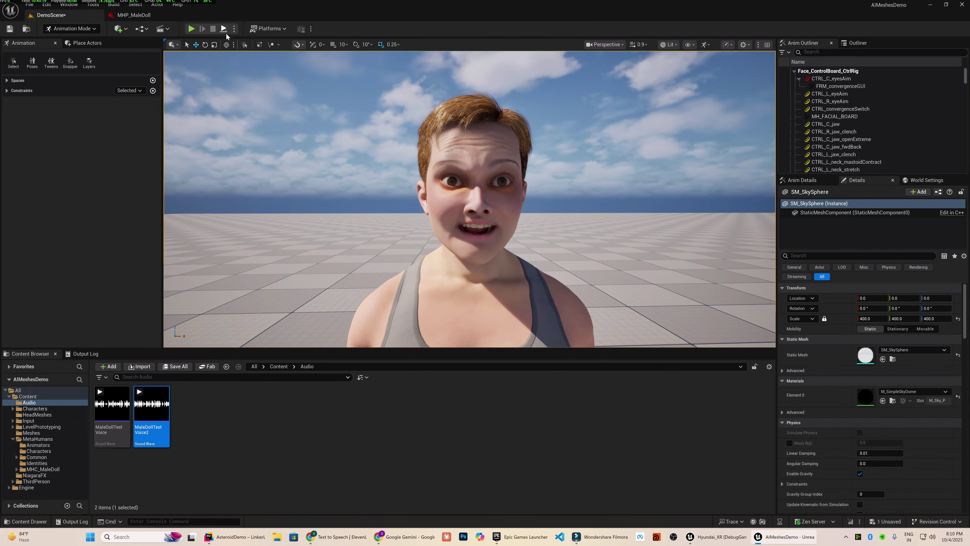
key(alt+s)
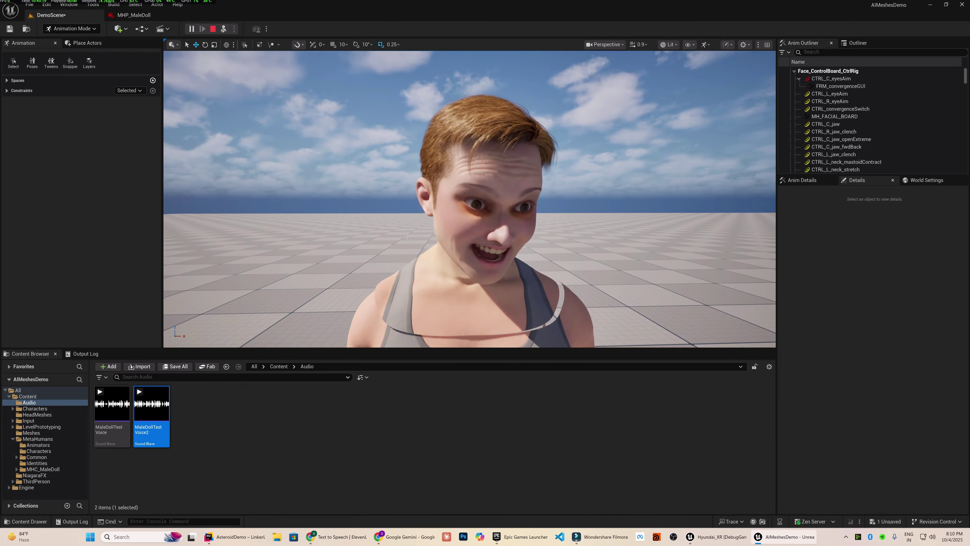
click(213, 28)
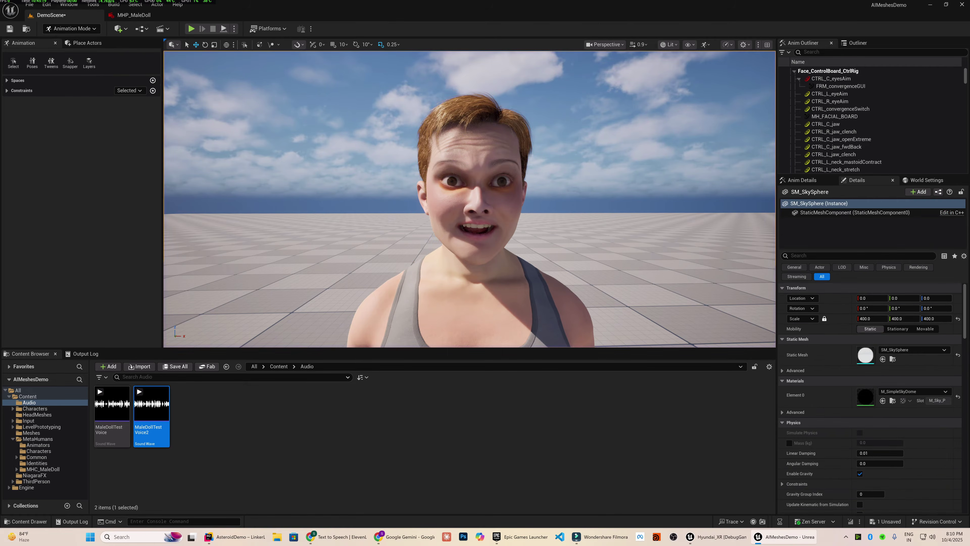
Step: Assign AS_MHP_MaleDoll2 as the animation to play on the BP_MHC_MaleDoll character's Body component
click(475, 289)
click(815, 232)
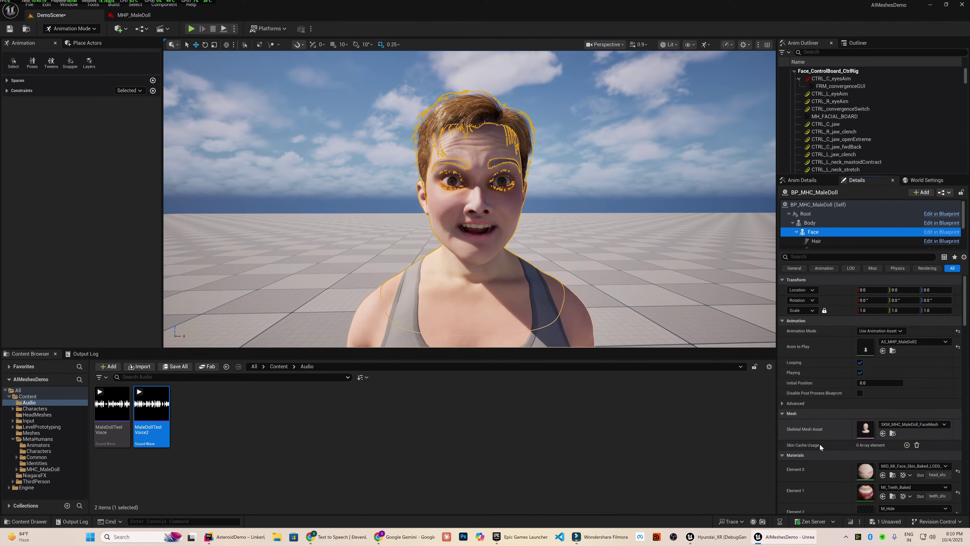
scroll(844, 385, down, 3)
click(811, 222)
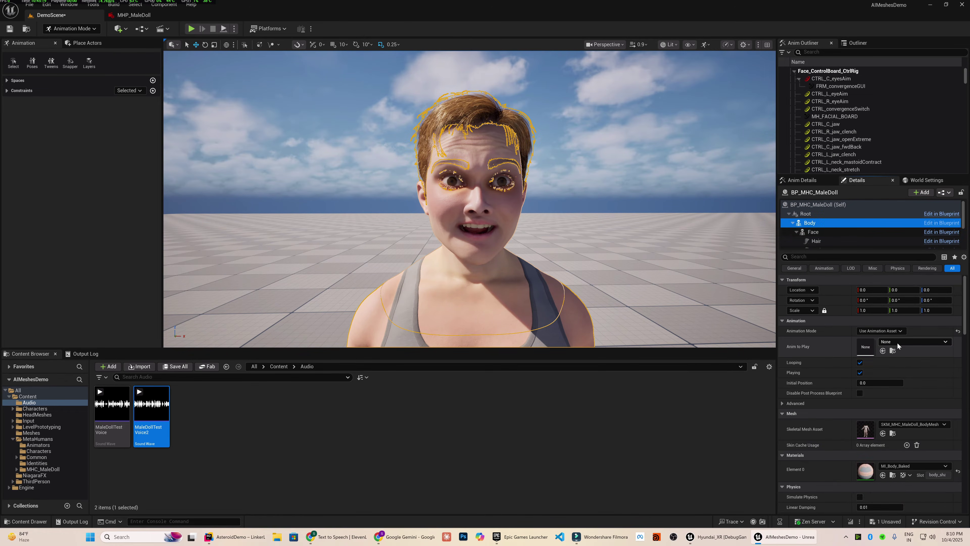
click(897, 342)
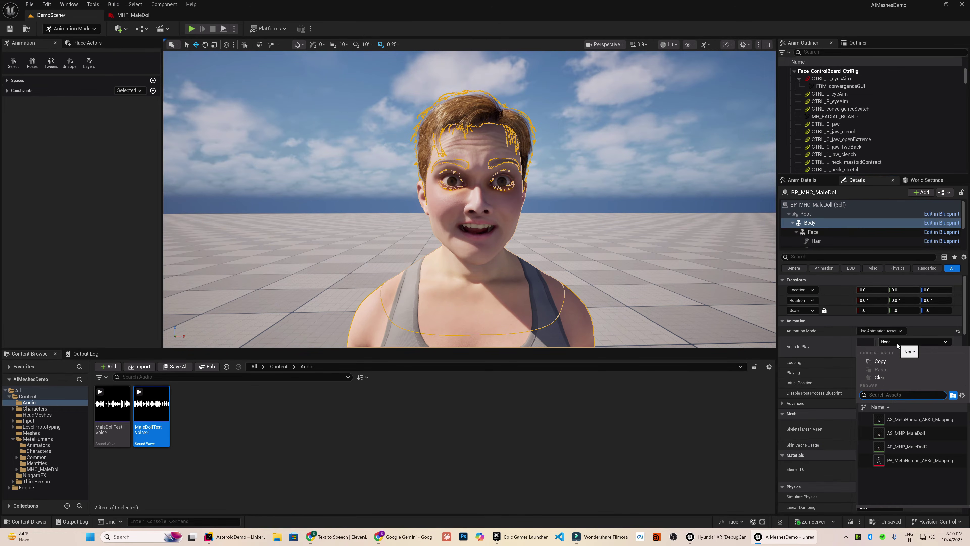
click(915, 446)
Step: Simulate the level with the character deselected, examine the face and body animation near and far, and stop the simulation
key(alt+s)
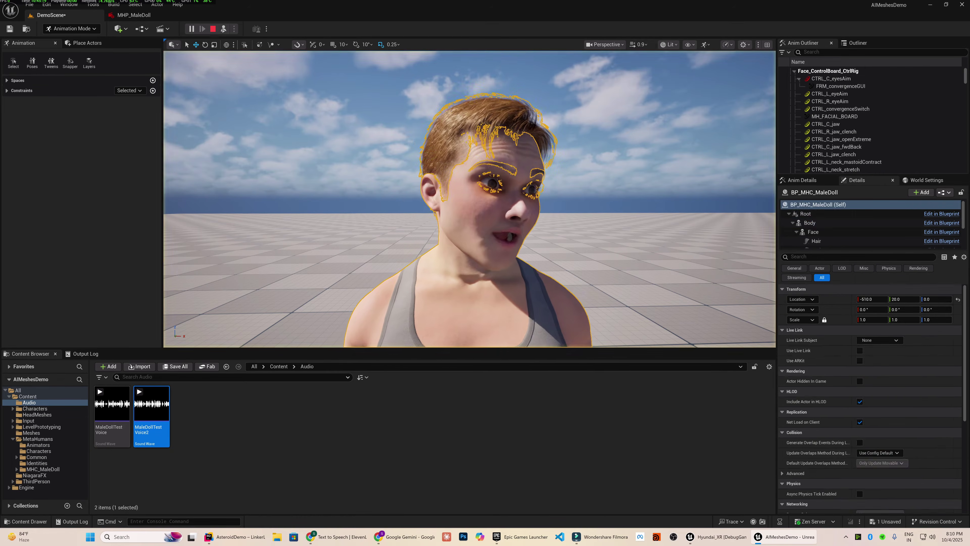
click(298, 135)
scroll(298, 135, down, 5)
scroll(303, 159, up, 5)
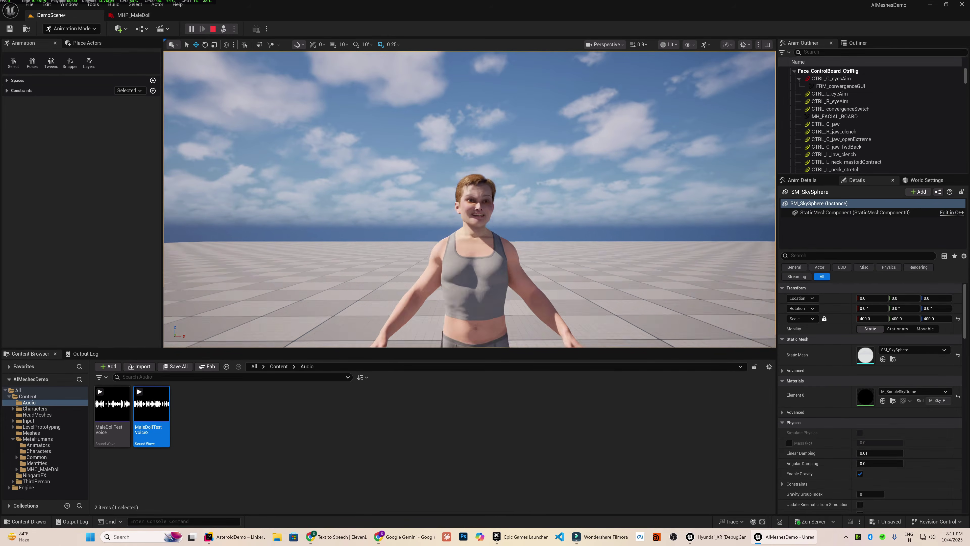
scroll(470, 199, up, 3)
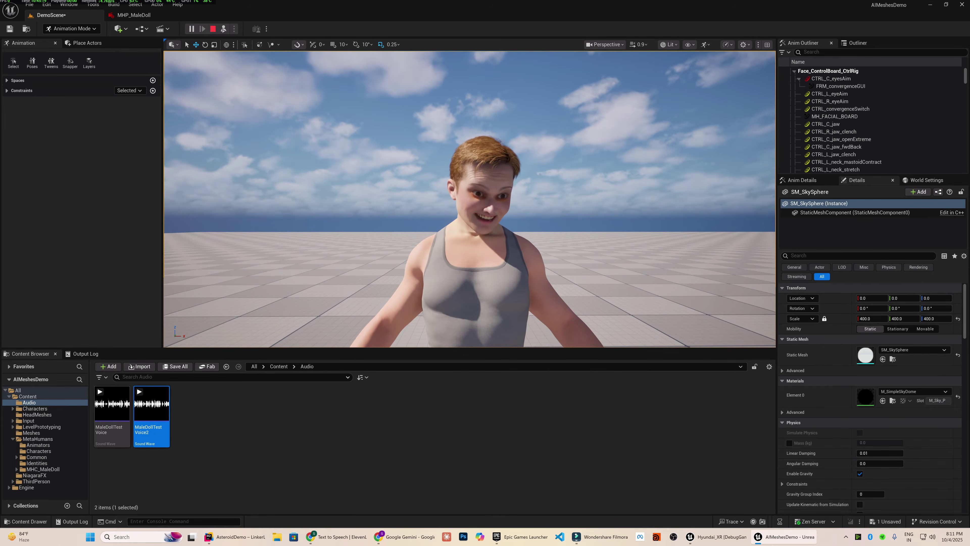
key(w)
scroll(470, 199, down, 1)
key(Escape)
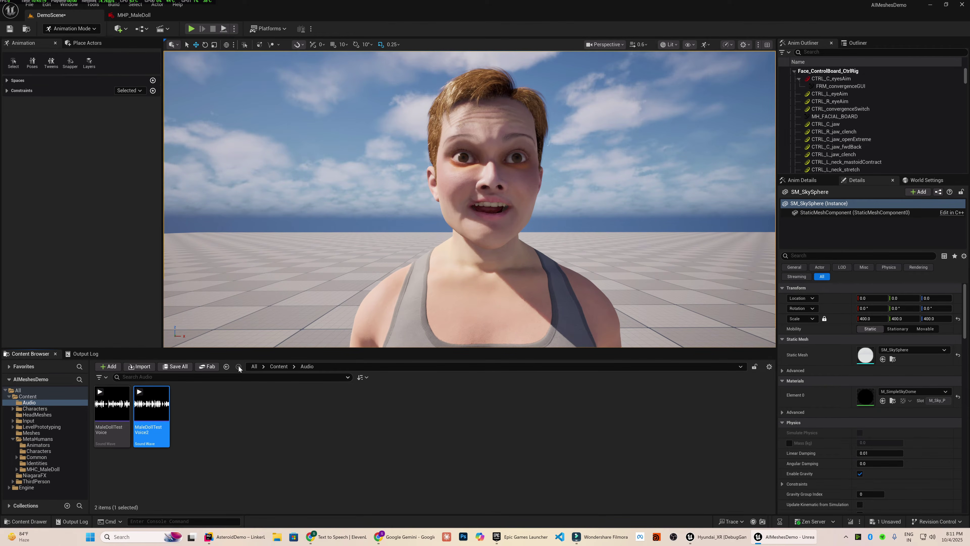
Step: Play the level to preview the animated character
drag(238, 368, 309, 336)
click(248, 74)
key(alt+p)
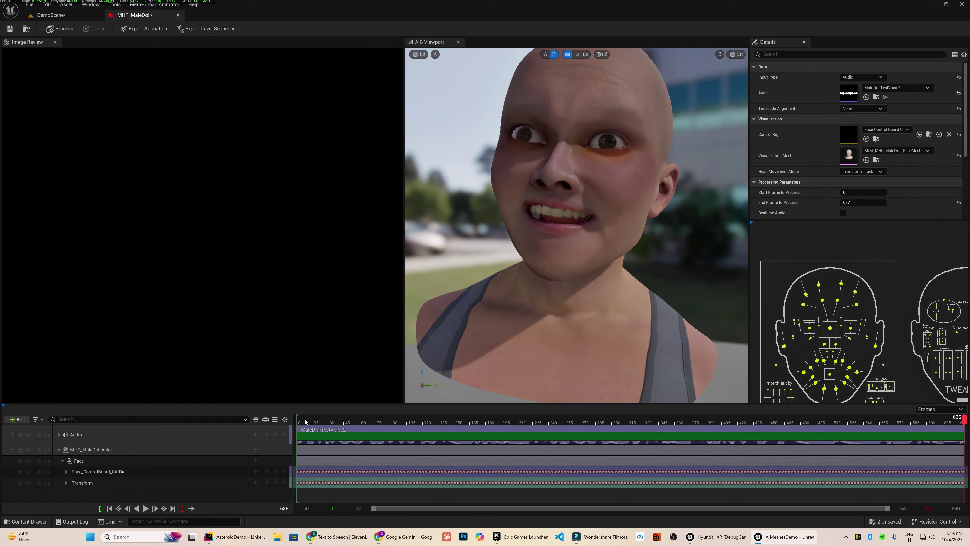
Step: Play the MHP_MaleDoll performance from near its start, pause at frame 238, and examine the face control board
click(304, 419)
right_drag(314, 423, 377, 424)
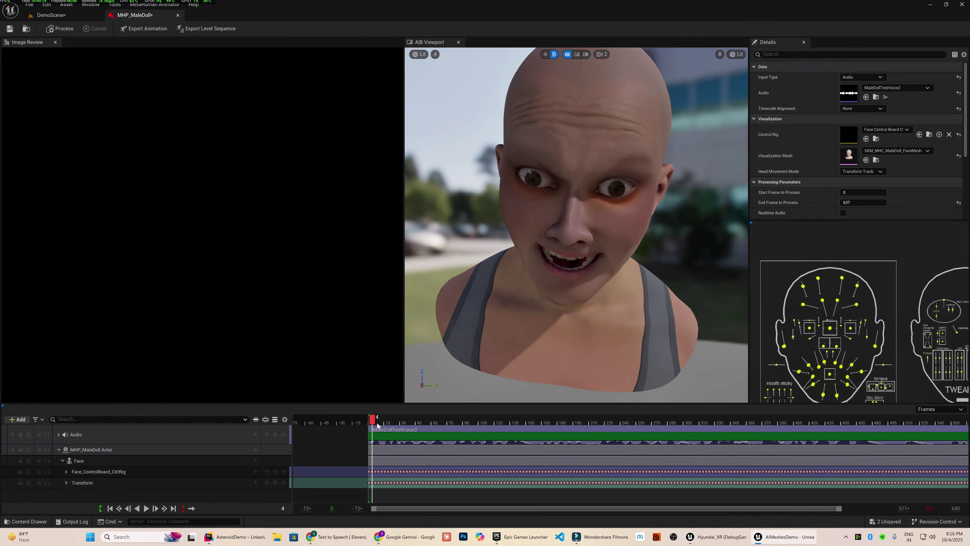
click(371, 423)
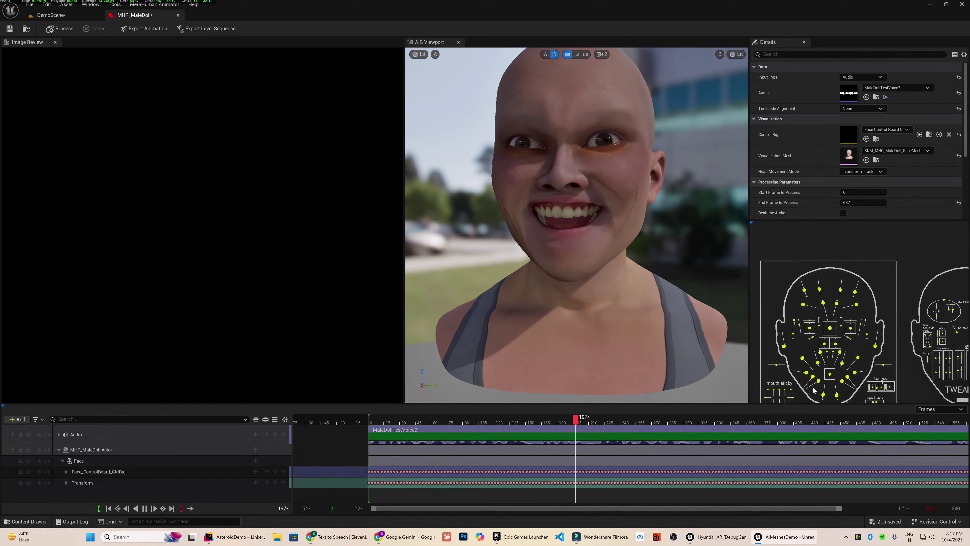
key(space)
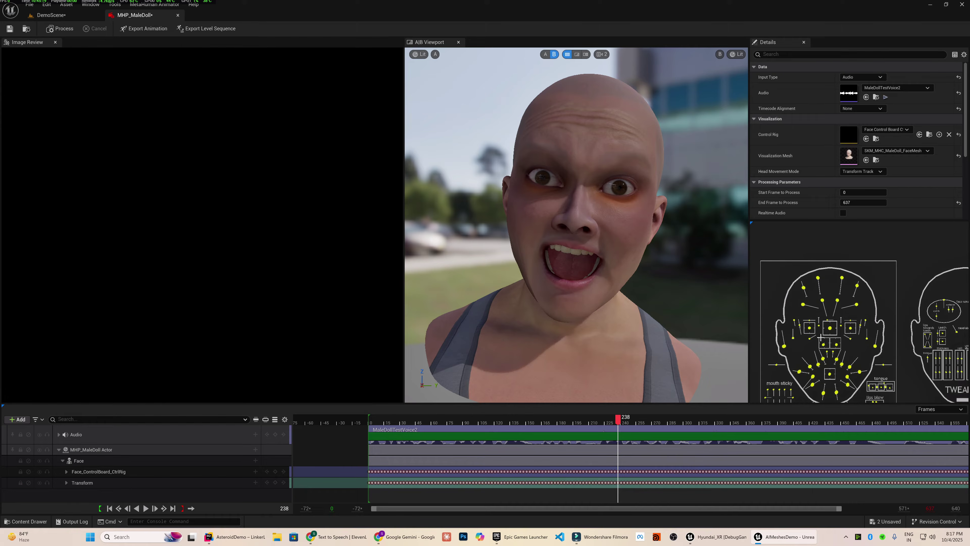
scroll(825, 331, up, 4)
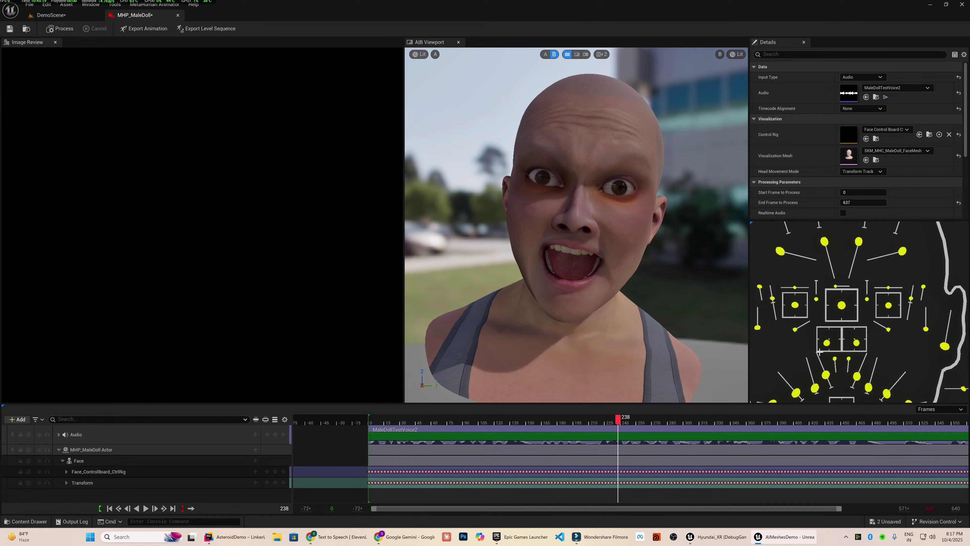
Step: Export the performance as level sequence LS_MHP_MaleDoll with the audio track, camera, linear interpolation and Whole Sequence range
click(156, 5)
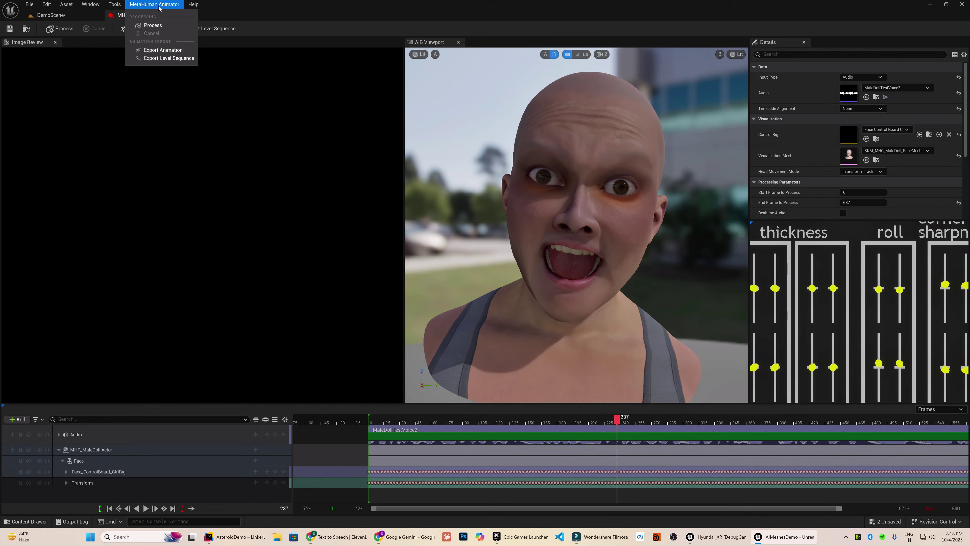
click(159, 58)
key(Return)
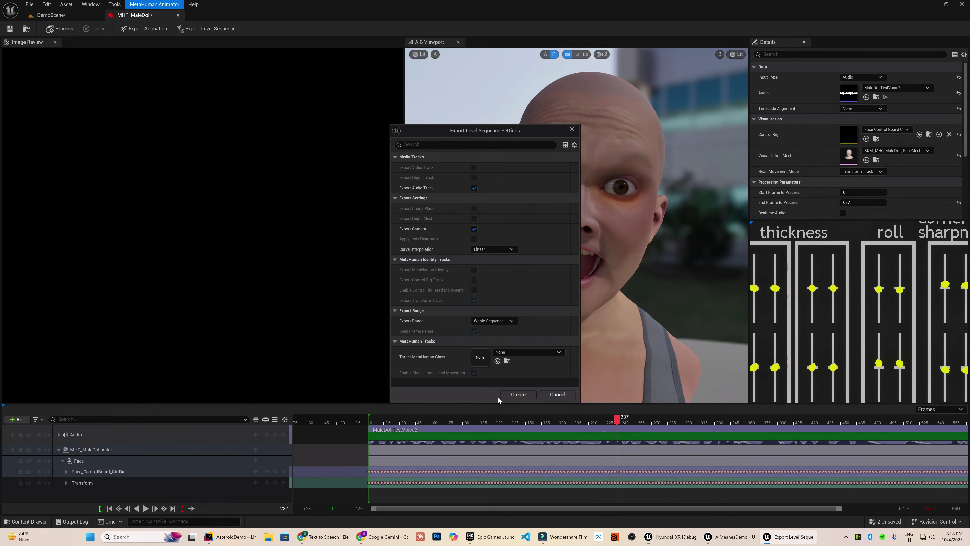
click(518, 395)
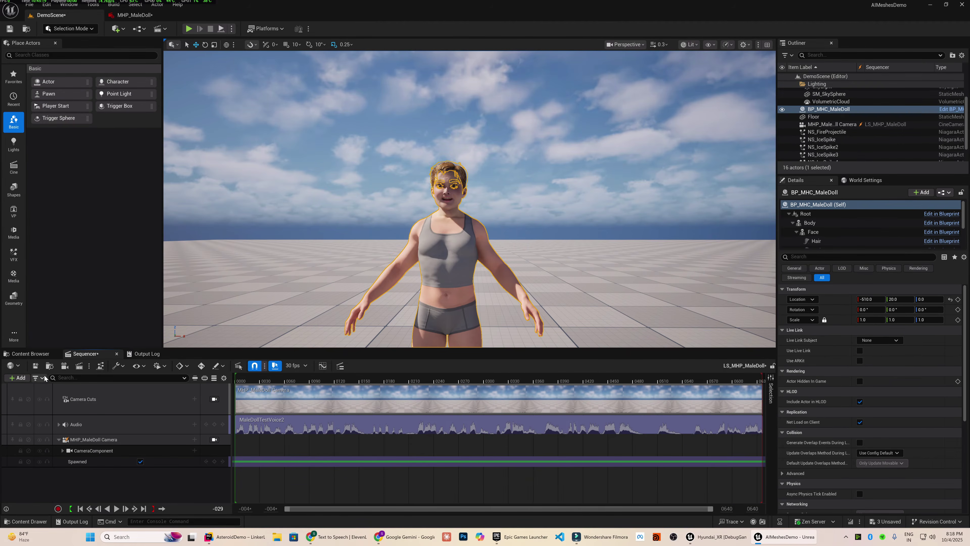
Step: Add BP_MHC_MaleDoll to the sequence as an actor track and try moving its CTRL_R_mouth_cornerPull control
click(19, 377)
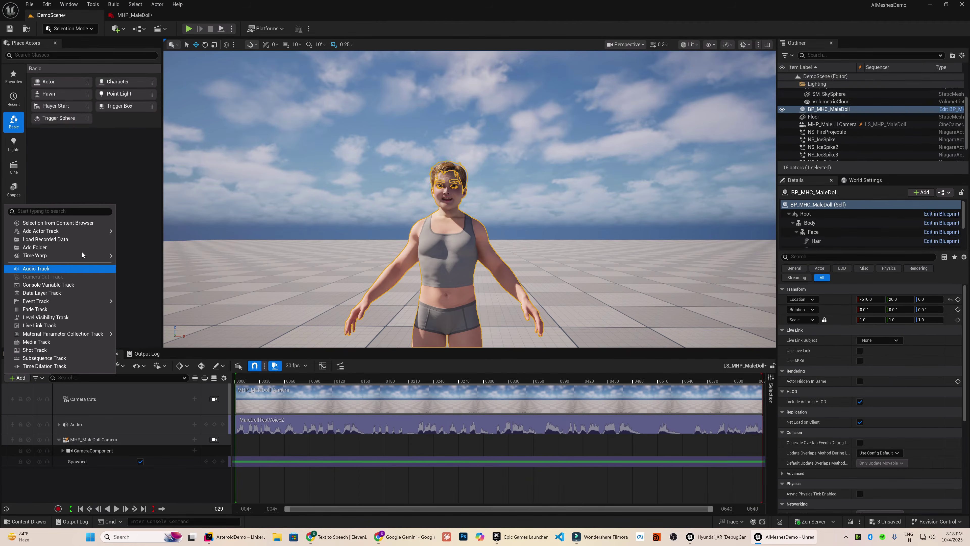
mouse_move(111, 231)
click(142, 234)
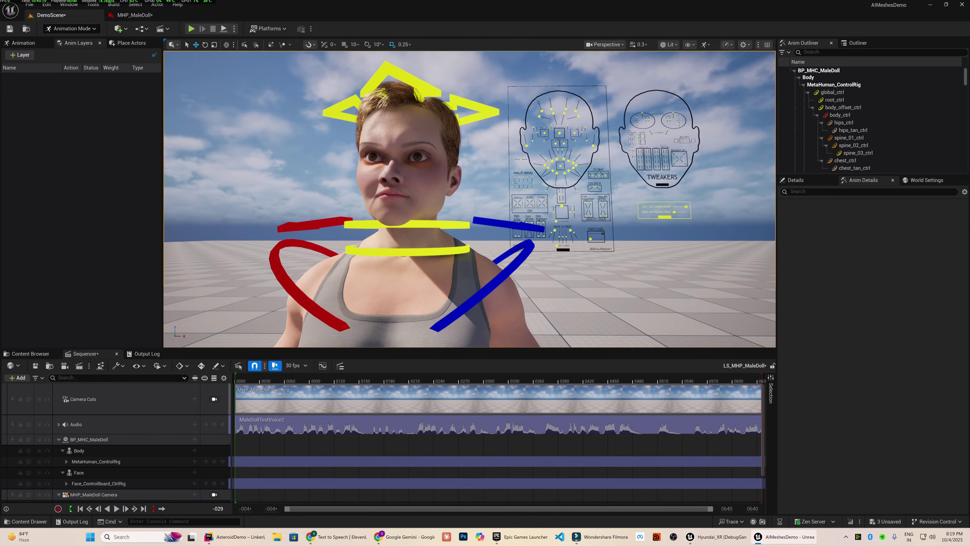
click(549, 164)
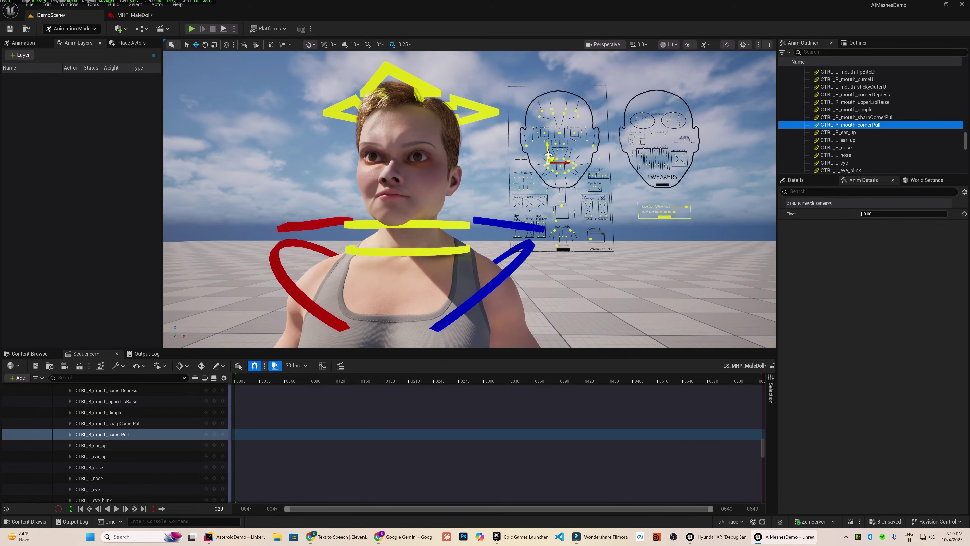
drag(548, 154, 549, 140)
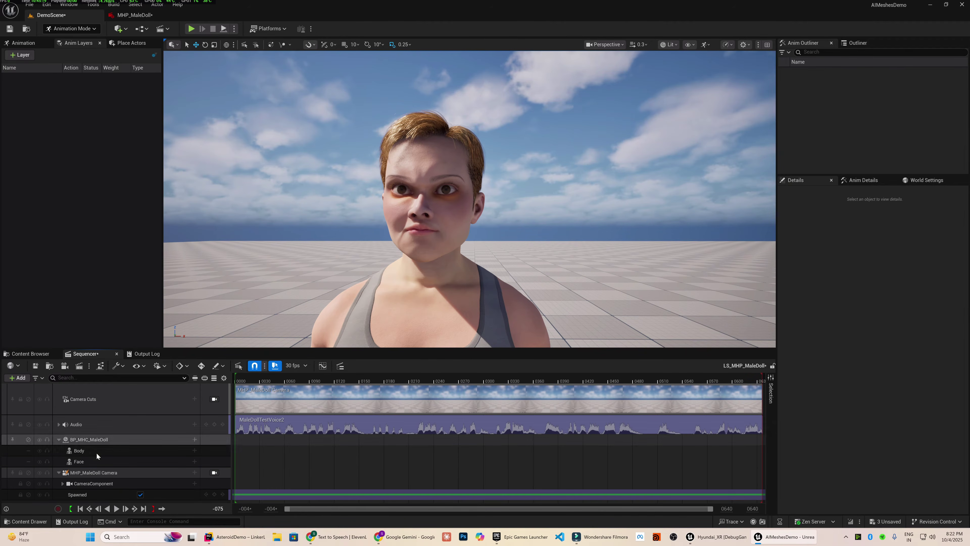
Step: Add AS_MHP_MaleDoll2 as an animation track on the character's Face and move the playhead to frame 20
click(94, 461)
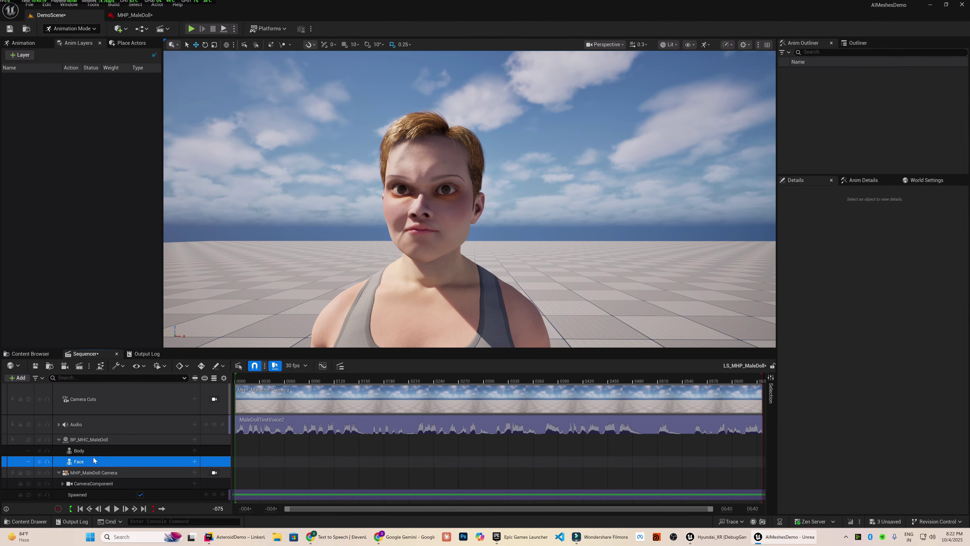
click(195, 461)
mouse_move(277, 99)
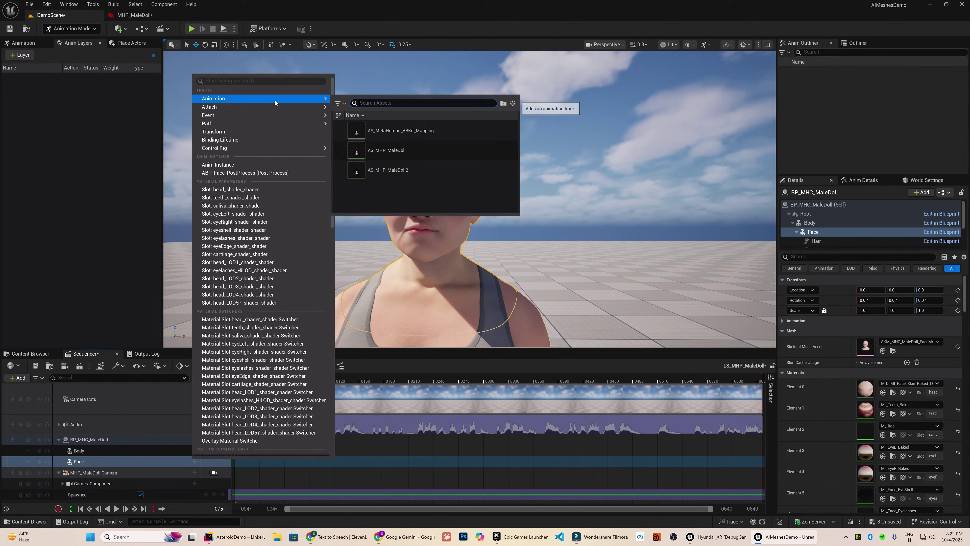
click(420, 170)
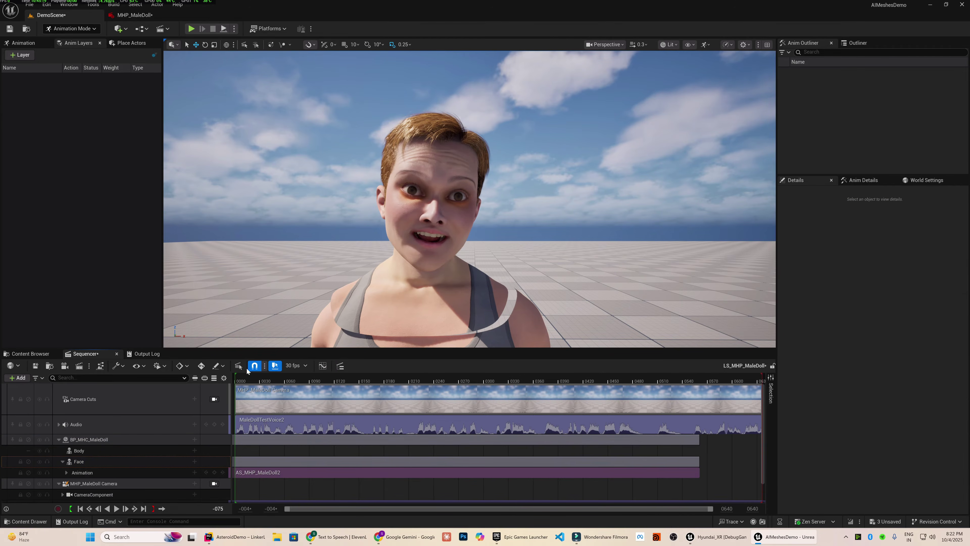
click(251, 380)
Step: Add AS_MHP_MaleDoll2 as an animation track on the character's Body
click(177, 453)
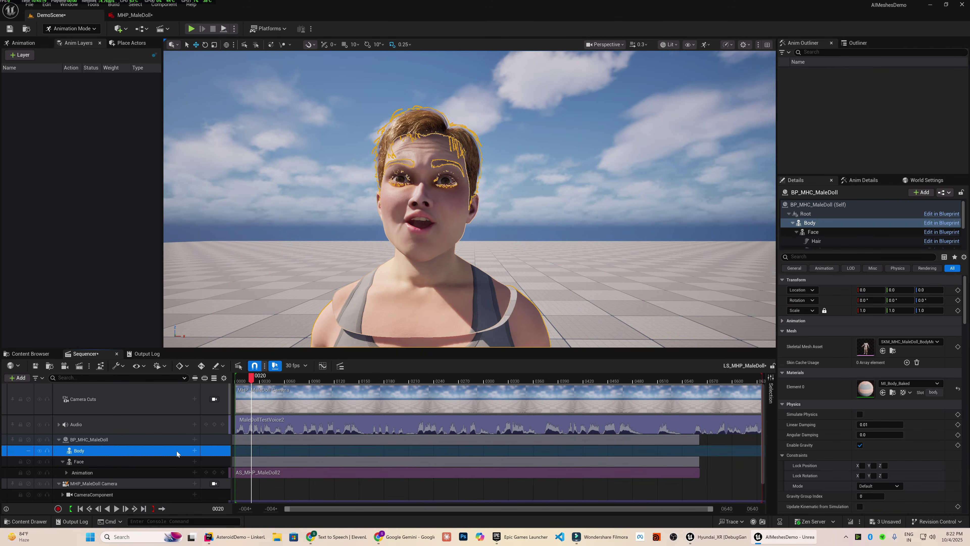
click(194, 452)
mouse_move(267, 87)
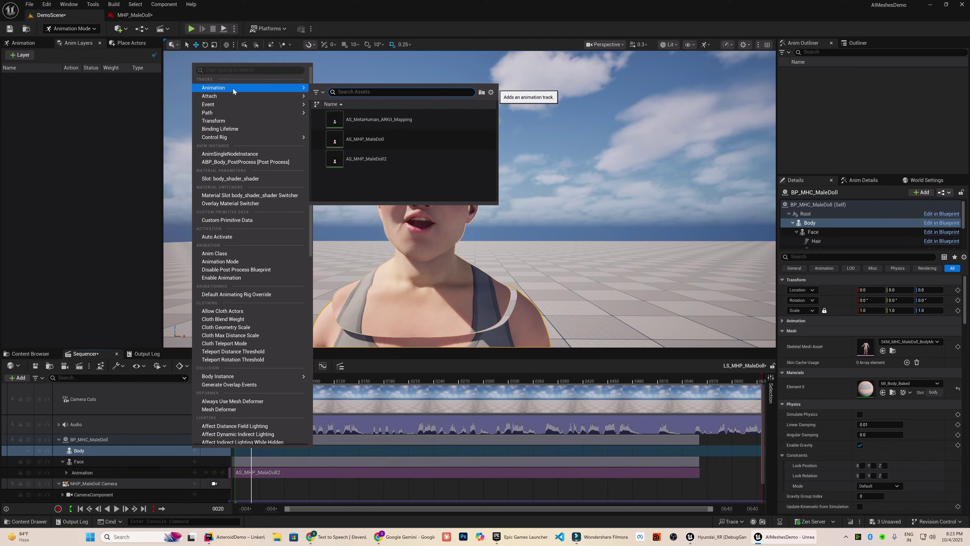
click(359, 162)
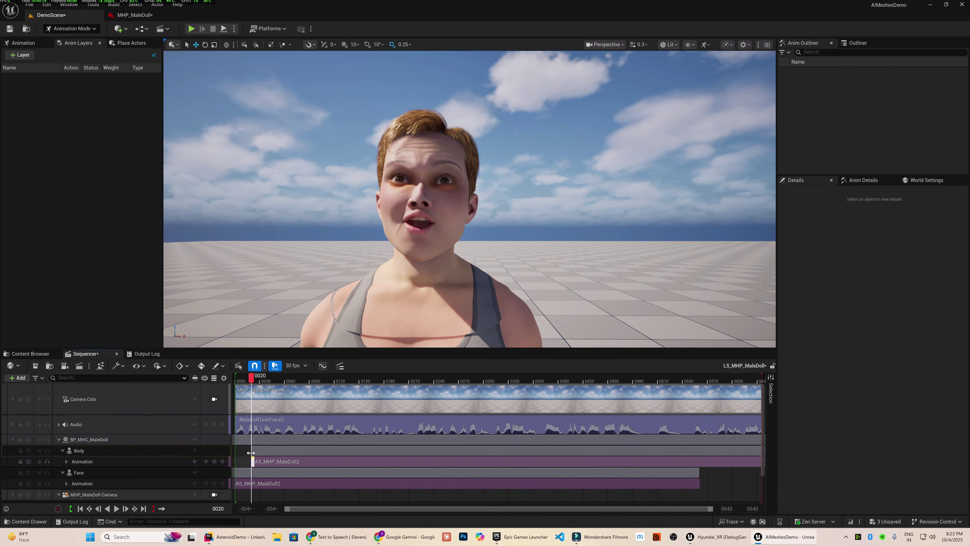
Step: Align the Body and Face animation sections to start at frame 0 and play the sequence
drag(276, 464, 259, 463)
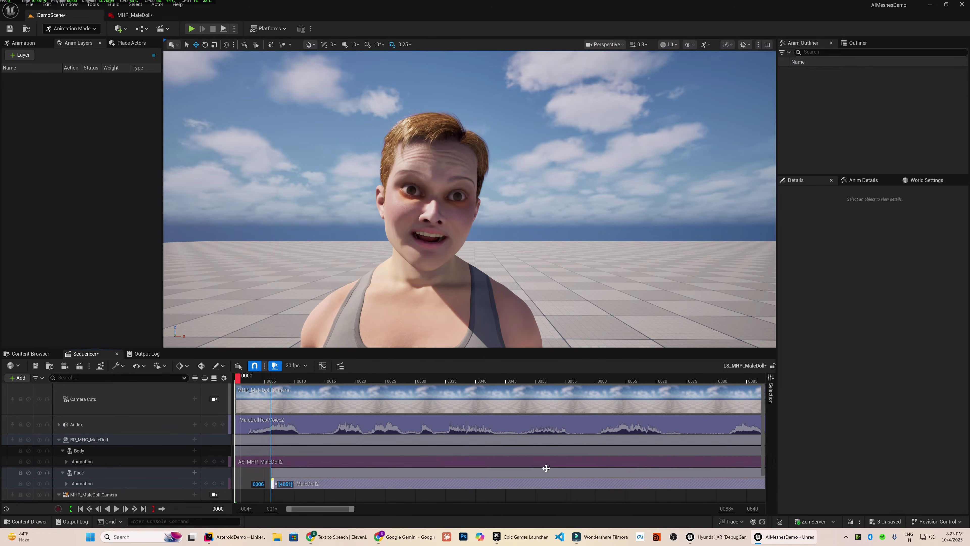
drag(545, 466, 544, 465)
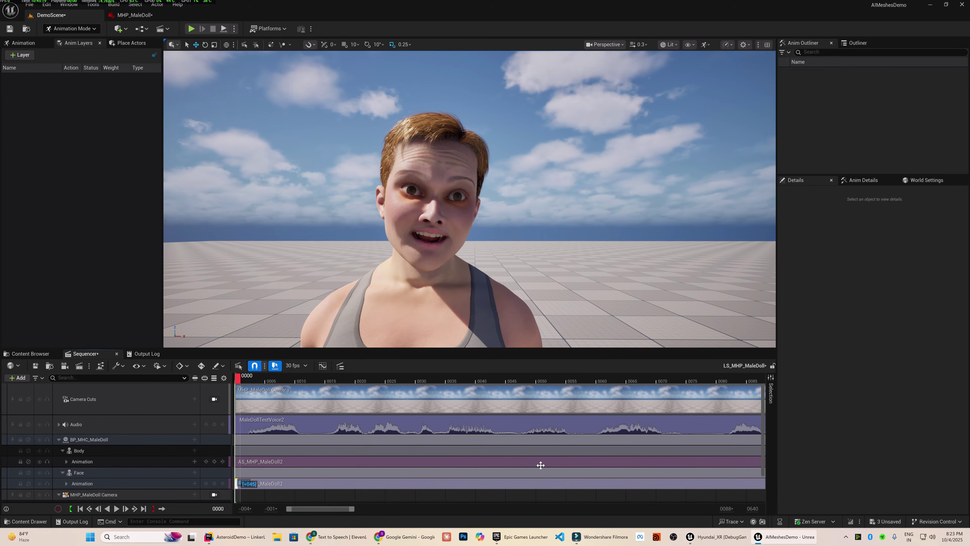
click(537, 465)
key(space)
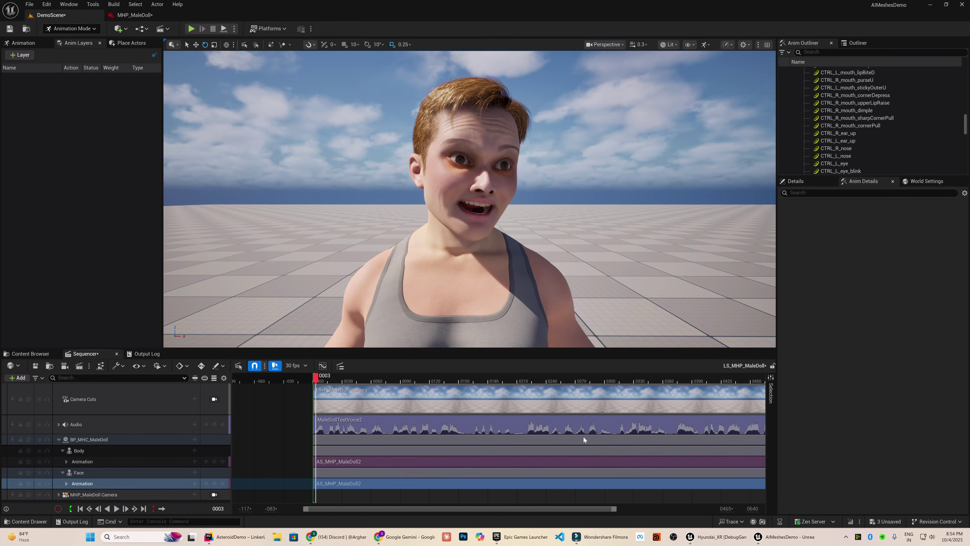
Step: Try a non-layered Face_ControlBoard_CtrlRig track on the Face while scrubbing the timeline, and delete that track
drag(317, 378, 341, 378)
click(83, 474)
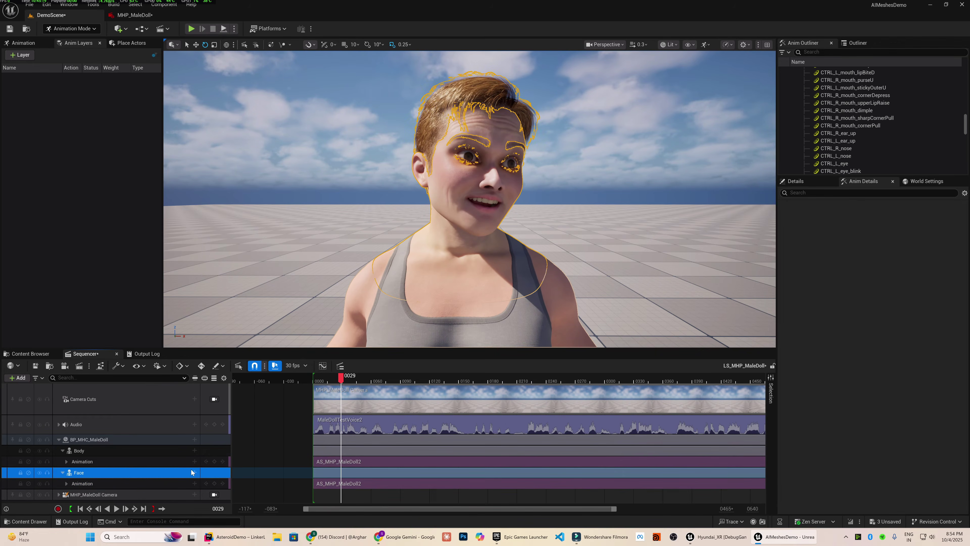
click(194, 472)
mouse_move(229, 340)
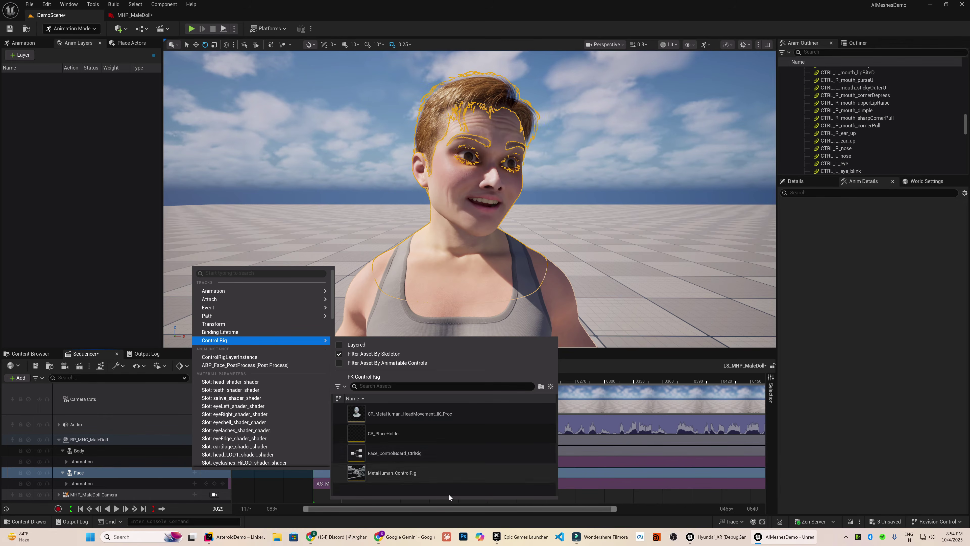
click(405, 453)
drag(342, 380, 318, 381)
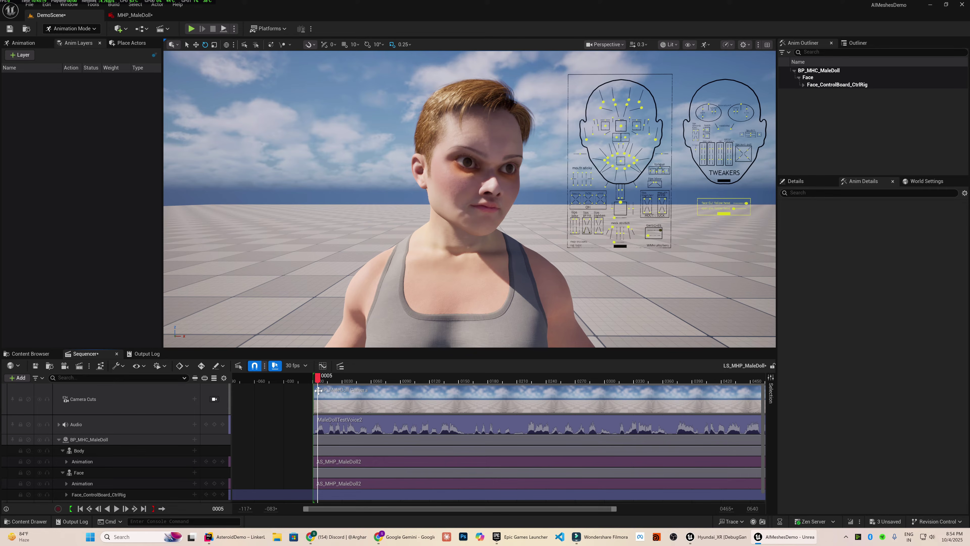
scroll(118, 473, down, 1)
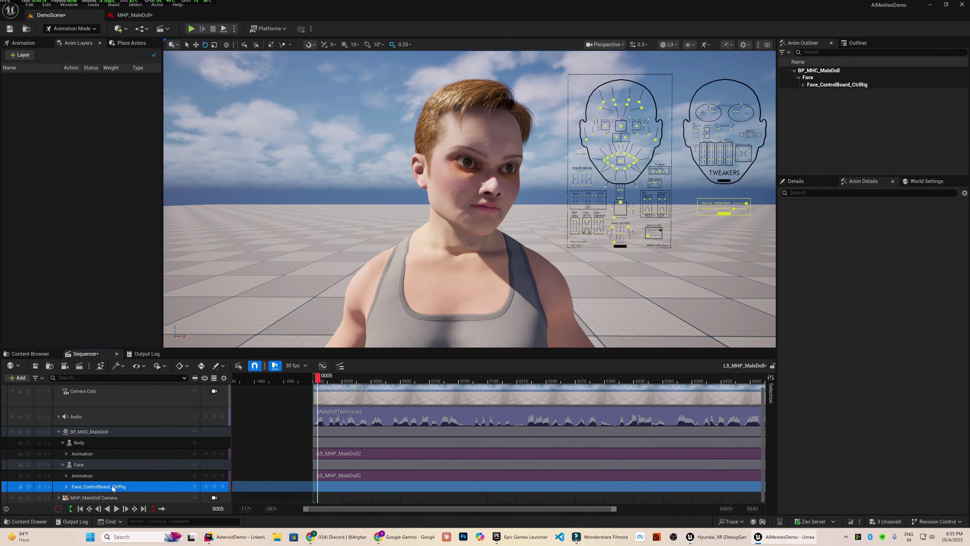
key(Delete)
Step: Add Face_ControlBoard_CtrlRig to the Face as a layered control rig and play the sequence up to frame 106
click(194, 472)
mouse_move(219, 339)
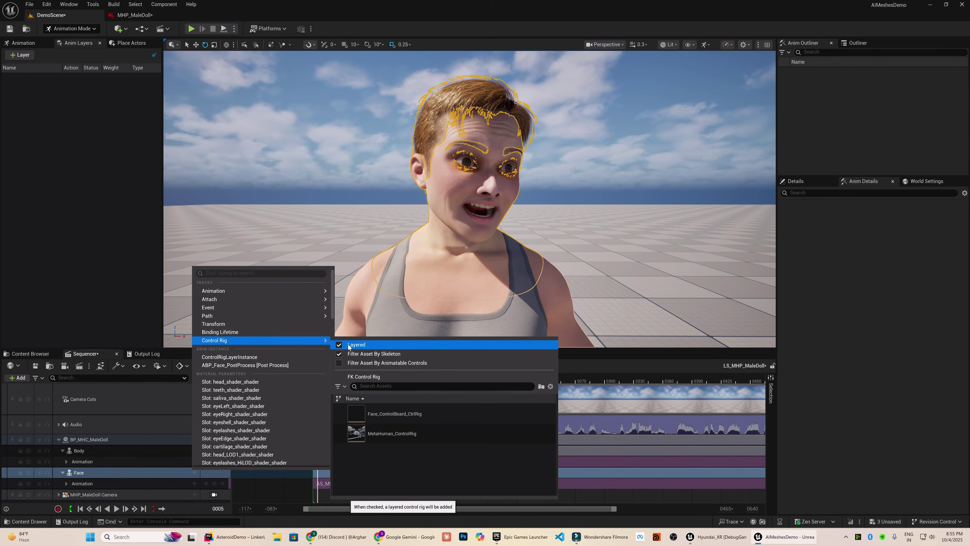
click(390, 413)
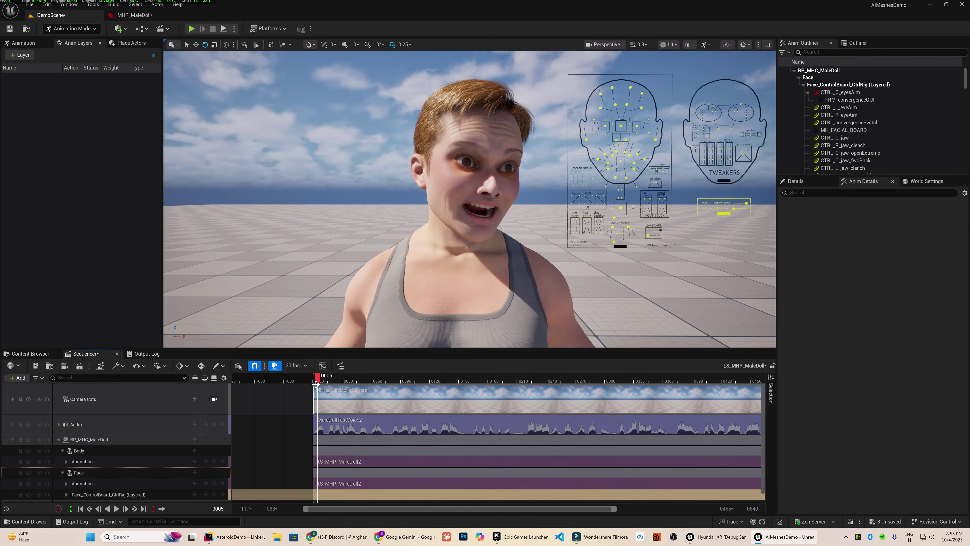
key(space)
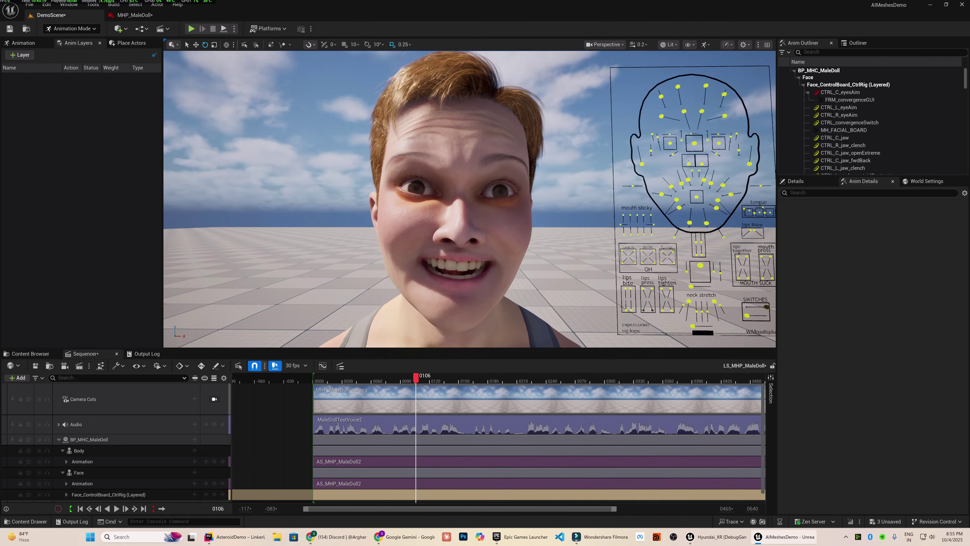
Step: Select the CTRL_R_eye control on the face board, go to frame 121 and shift the control horizontally
right_drag(470, 199, 484, 203)
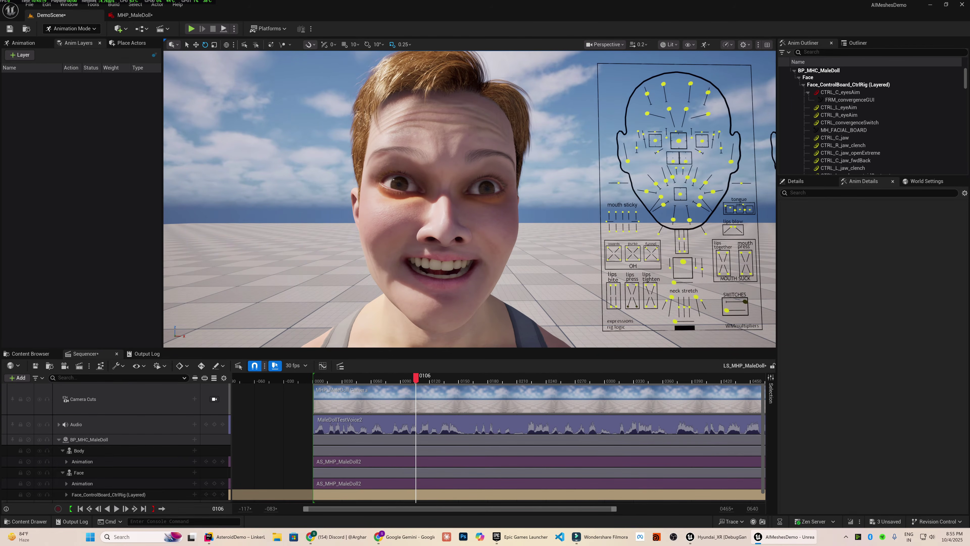
click(659, 142)
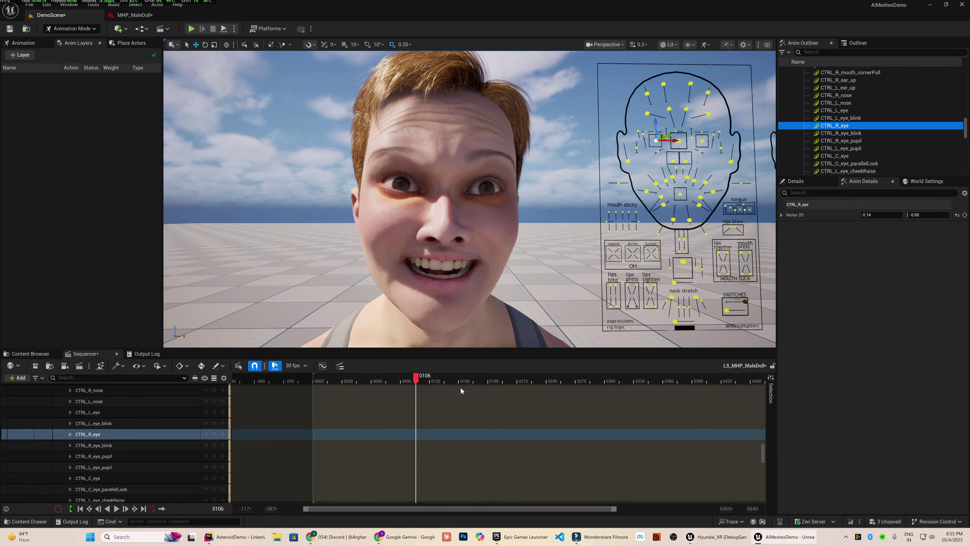
drag(417, 384, 431, 384)
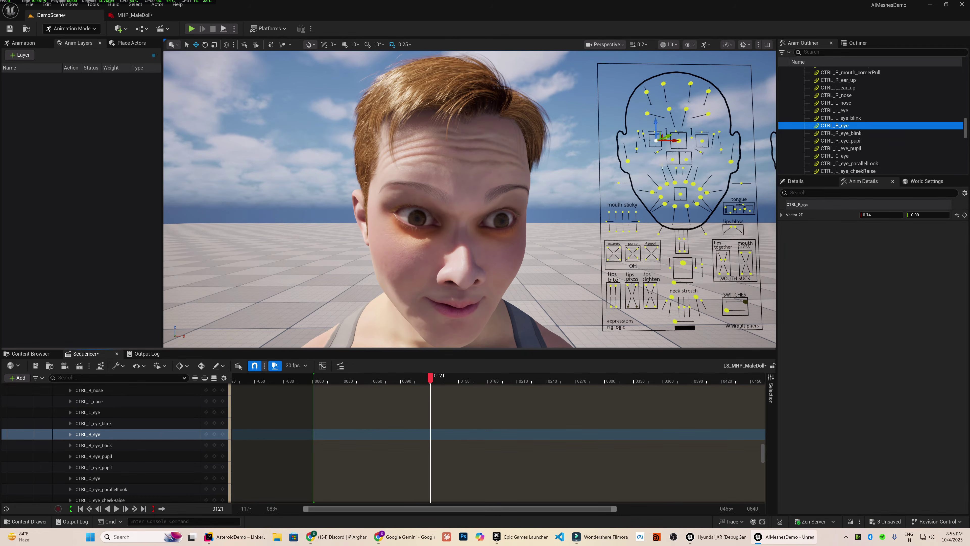
drag(673, 140, 667, 141)
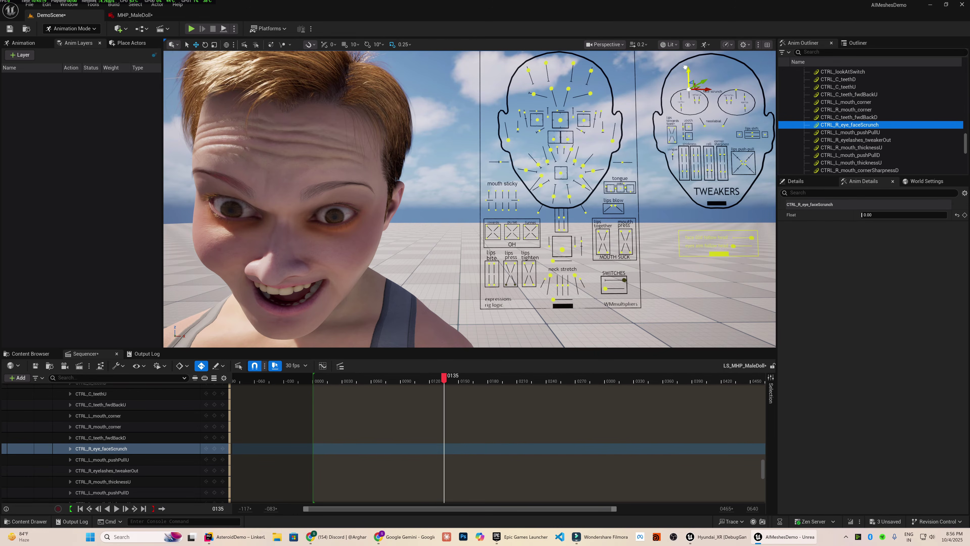
Step: Lower CTRL_R_eye_faceScrunch on the tweakers board at frame 135 and shift CTRL_C_jaw sideways at frame 178
drag(686, 68, 688, 98)
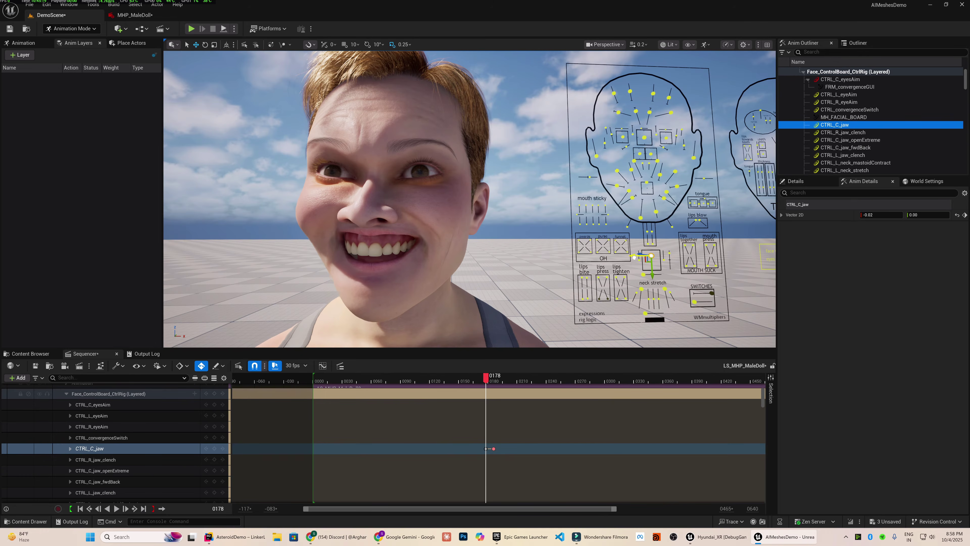
drag(649, 256, 633, 258)
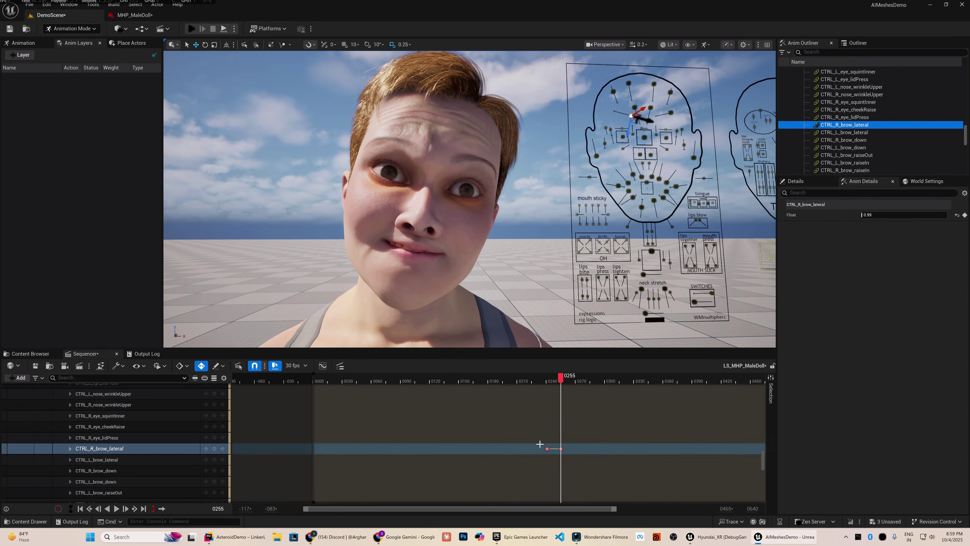
Step: Key CTRL_L_brow_lateral at frame 241, matching the first CTRL_R_brow_lateral key, and go to that control's second key
click(546, 449)
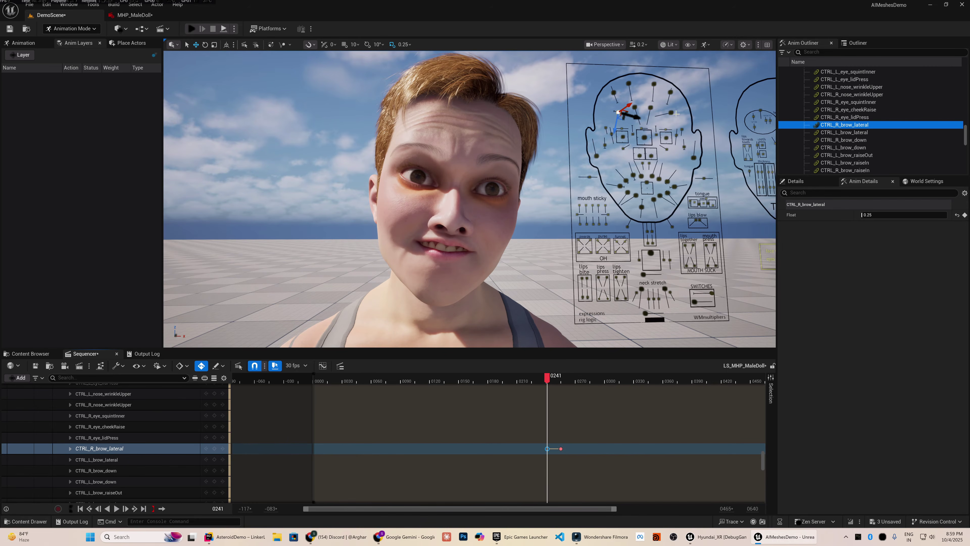
click(233, 460)
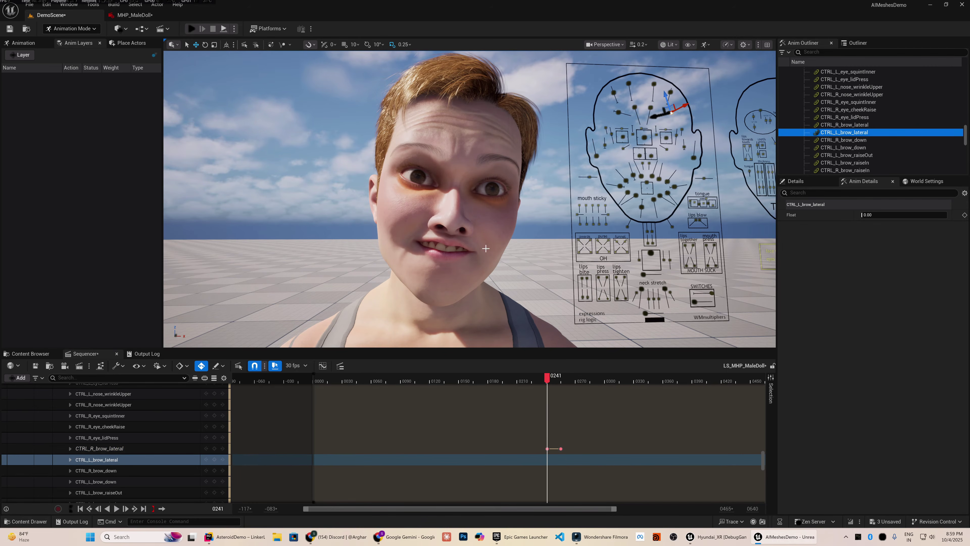
click(214, 459)
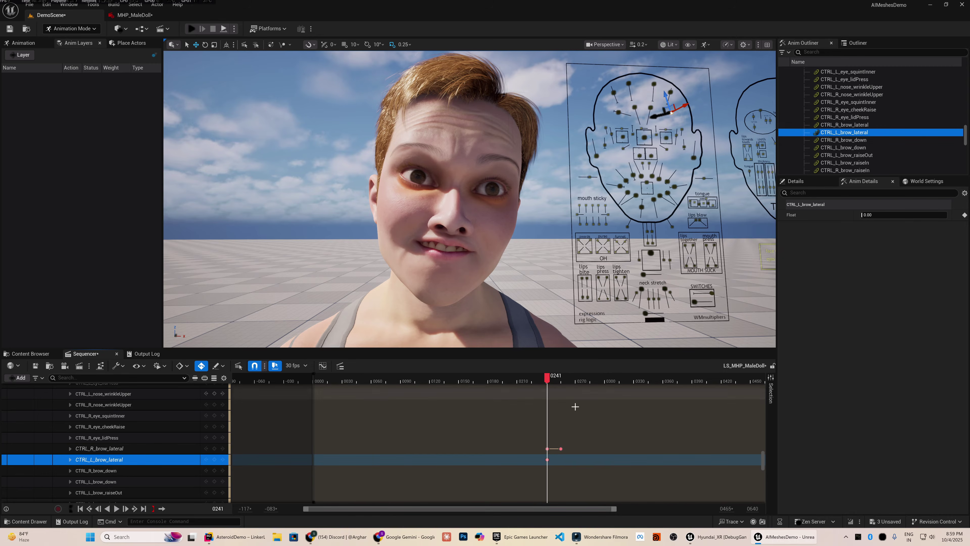
click(560, 449)
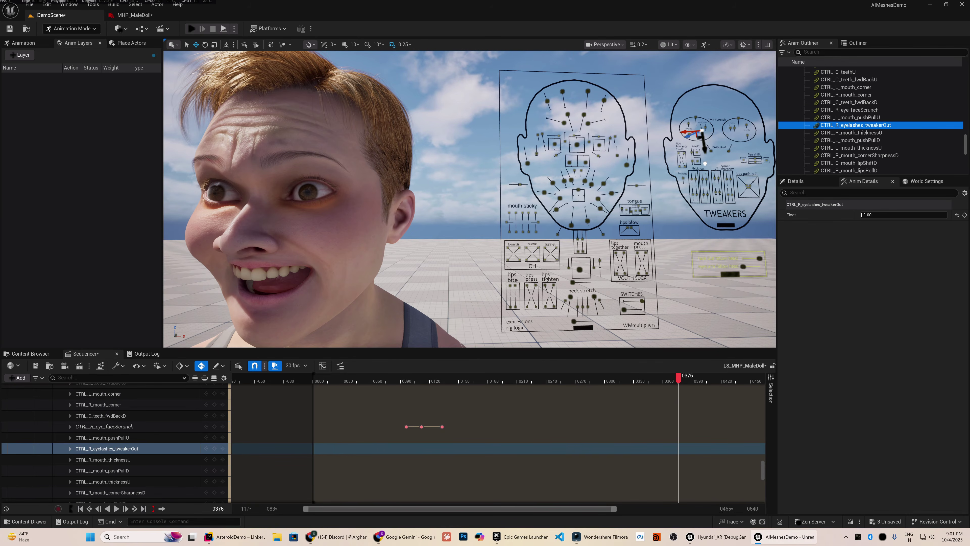
Step: At frame 376, close the right eye by setting the CTRL_R_eye_eyelidD tweaker and CTRL_R_eye_blink to 1.00
click(672, 136)
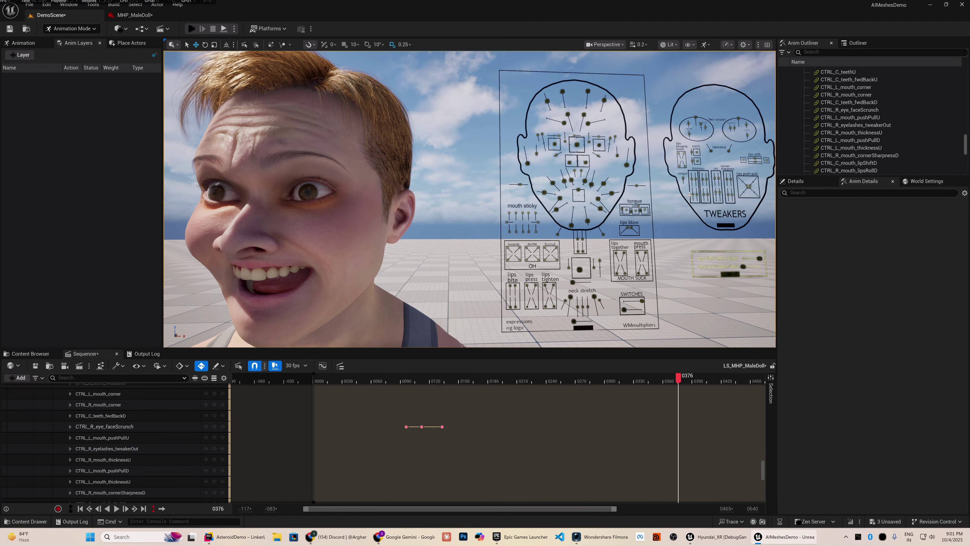
click(688, 123)
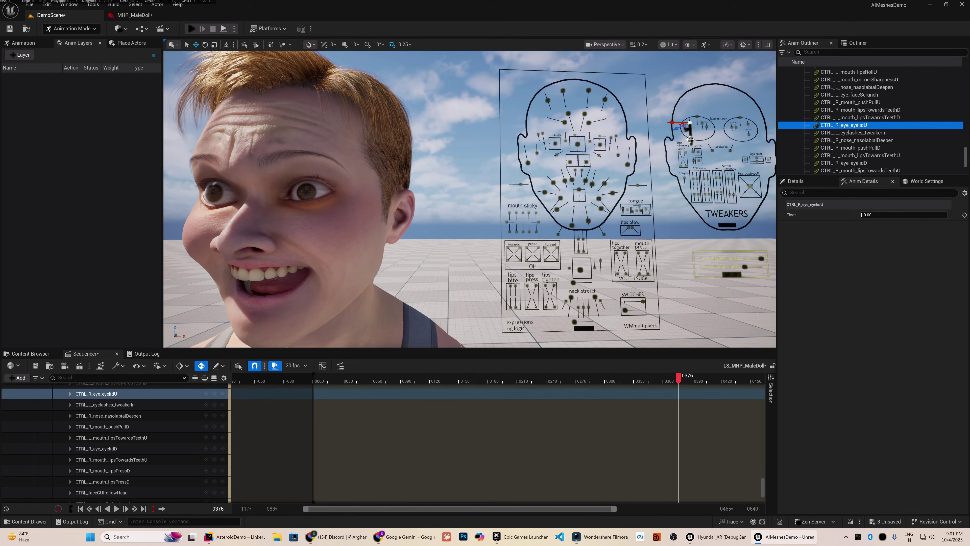
click(690, 137)
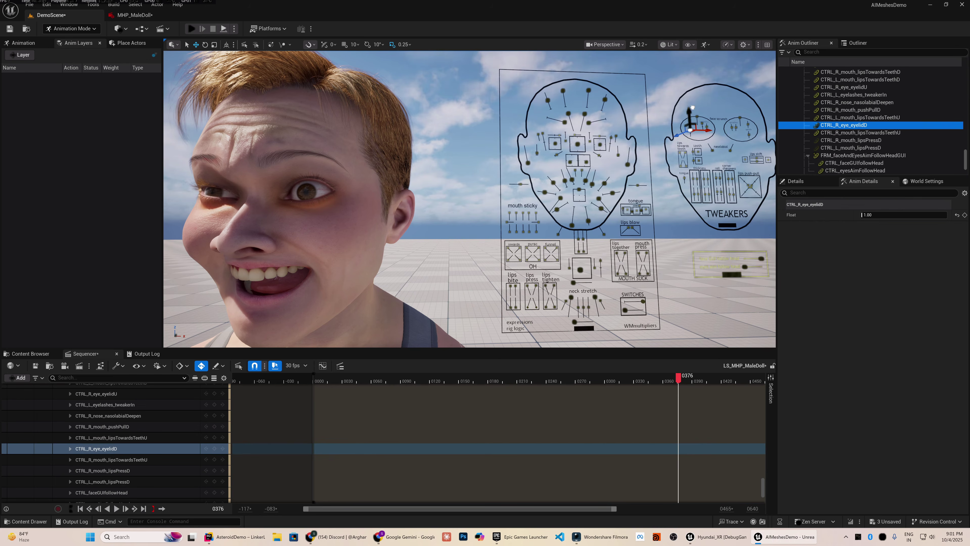
click(541, 135)
drag(546, 149, 553, 177)
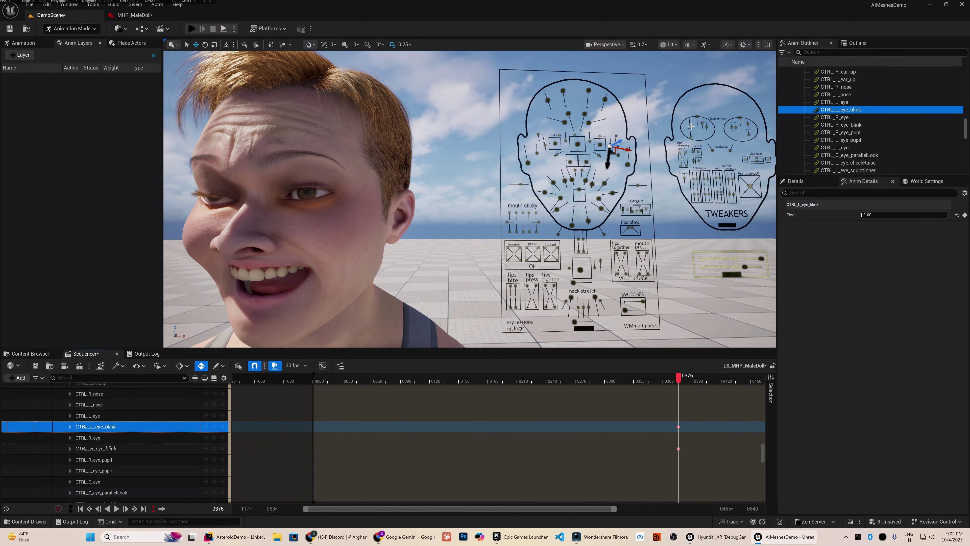
Step: Key the CTRL_R_eye_eyelidU and CTRL_L_eye_eyelidU tweakers at 1.00 on frame 376
click(749, 125)
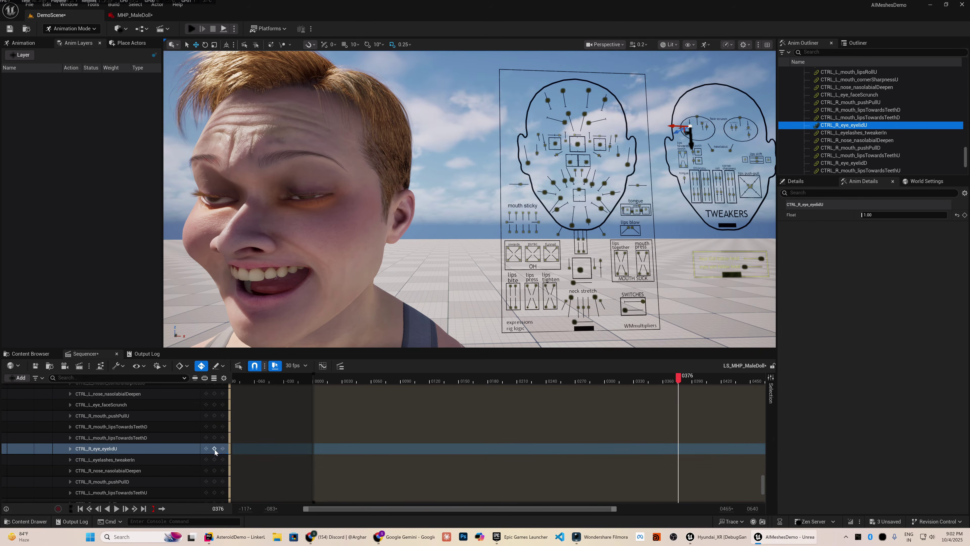
click(215, 448)
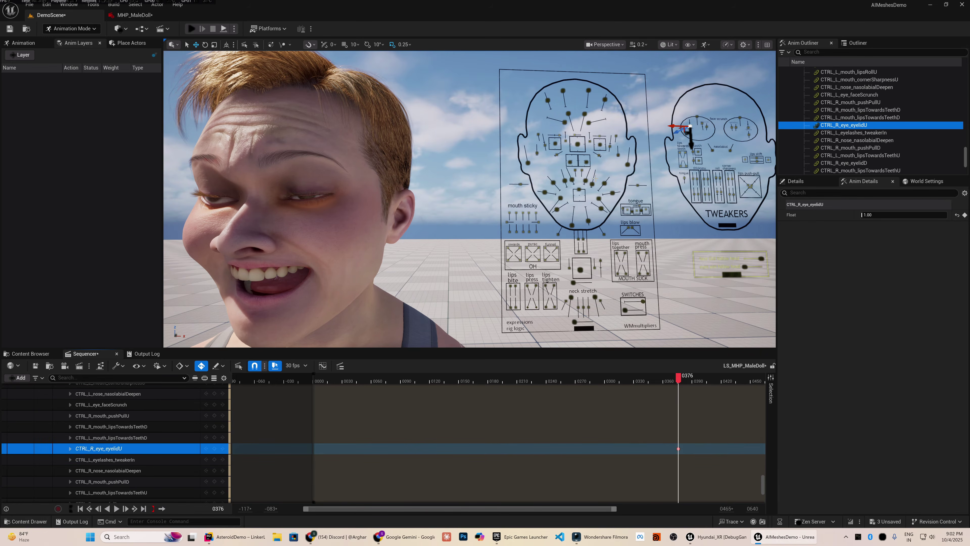
click(747, 129)
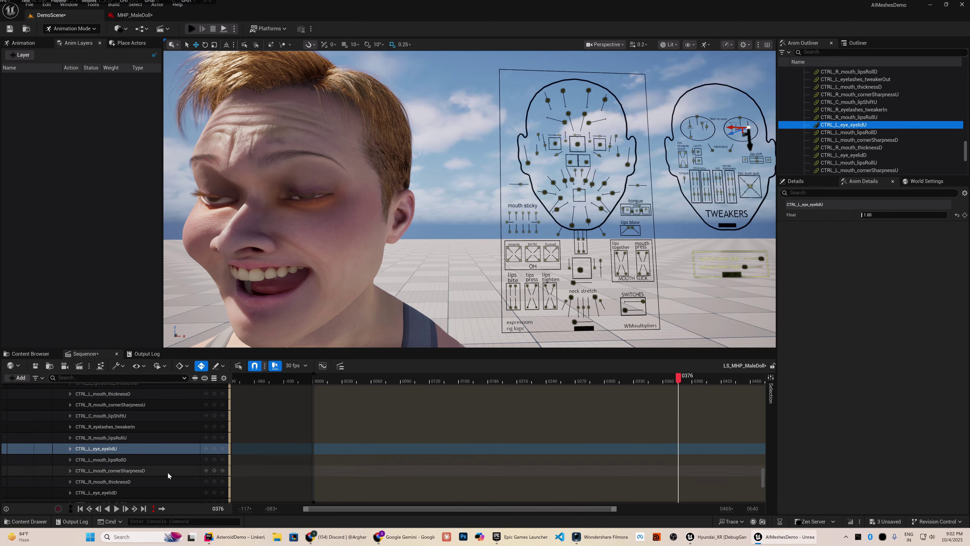
click(214, 449)
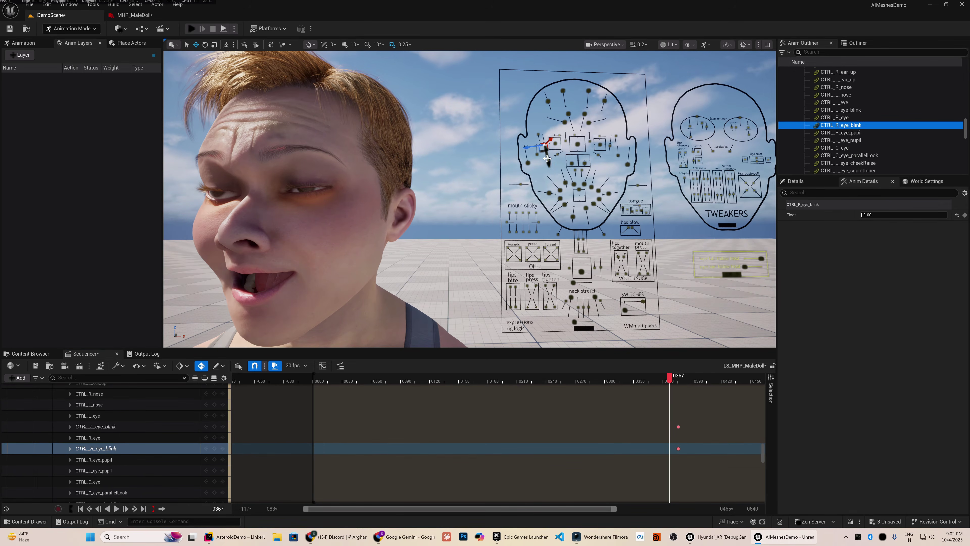
Step: Key both eye blink controls at frame 367, and reopen the eyes with the blink and eyelid controls at frame 388
click(609, 146)
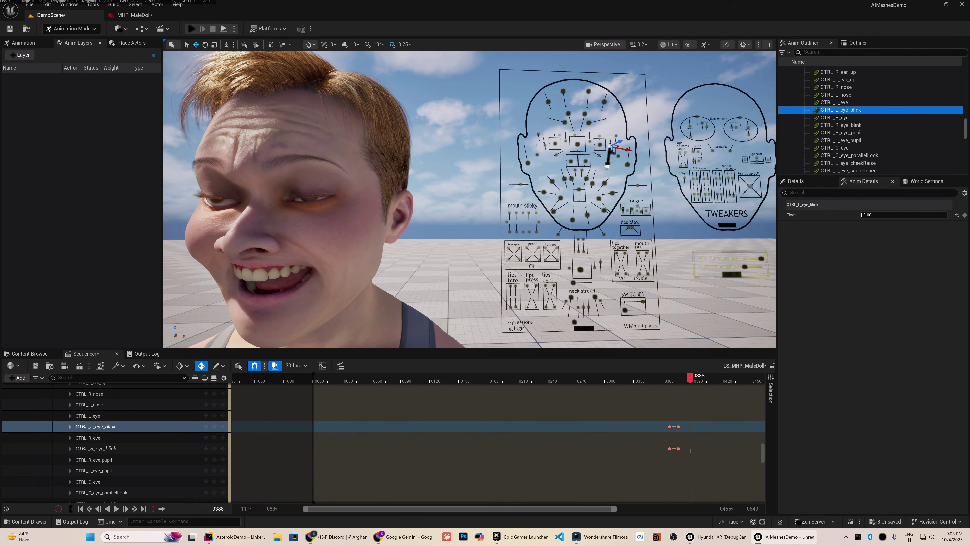
click(550, 160)
click(688, 121)
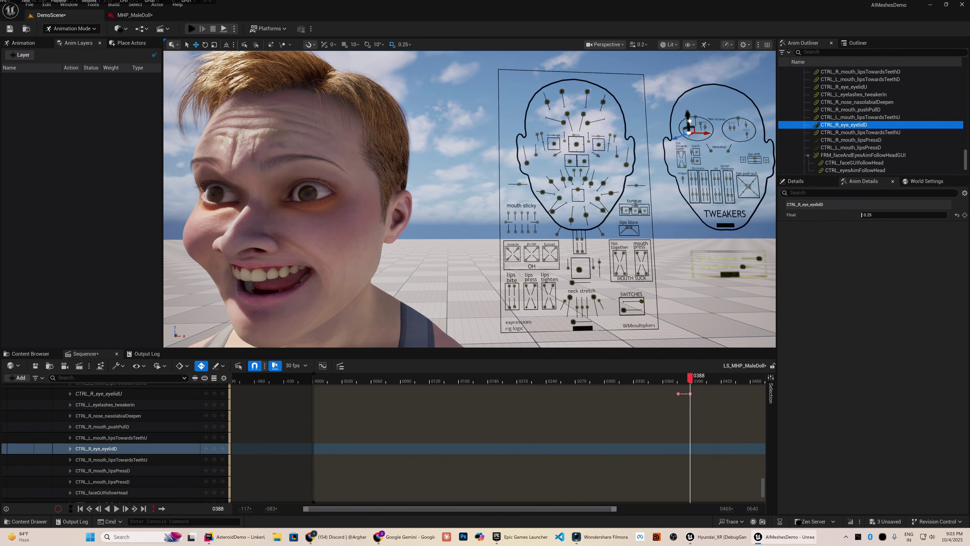
Step: Play the sequence to review the blink, and collapse the Face_ControlBoard_CtrlRig (Layered) track into one row of keys
scroll(677, 434, up, 3)
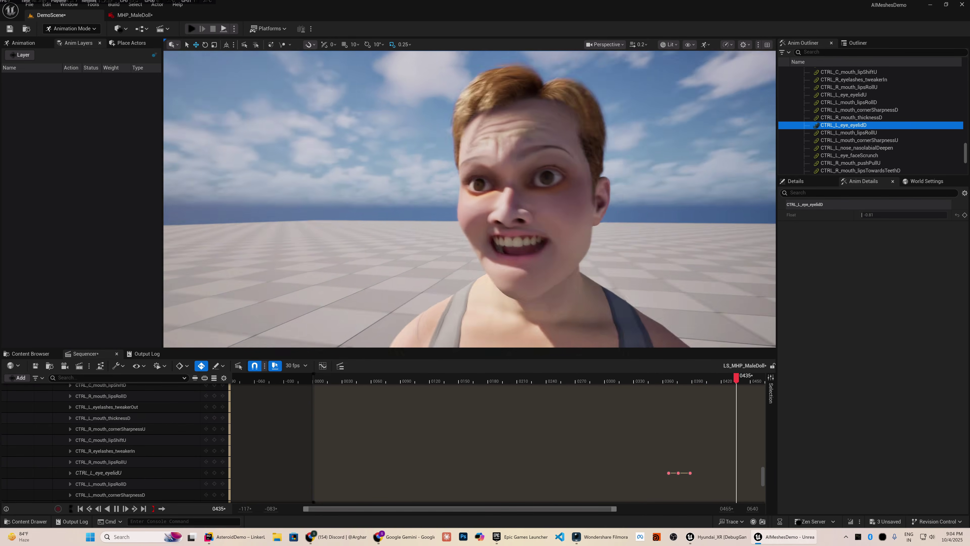
scroll(619, 485, up, 4)
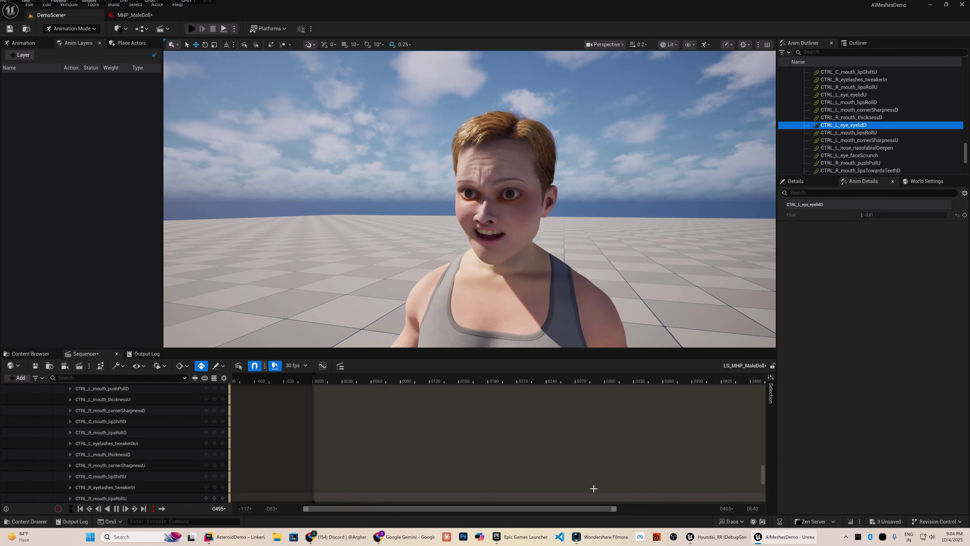
scroll(597, 479, down, 3)
ctrl+scroll(600, 469, down, 3)
ctrl+scroll(596, 463, down, 4)
scroll(597, 464, down, 2)
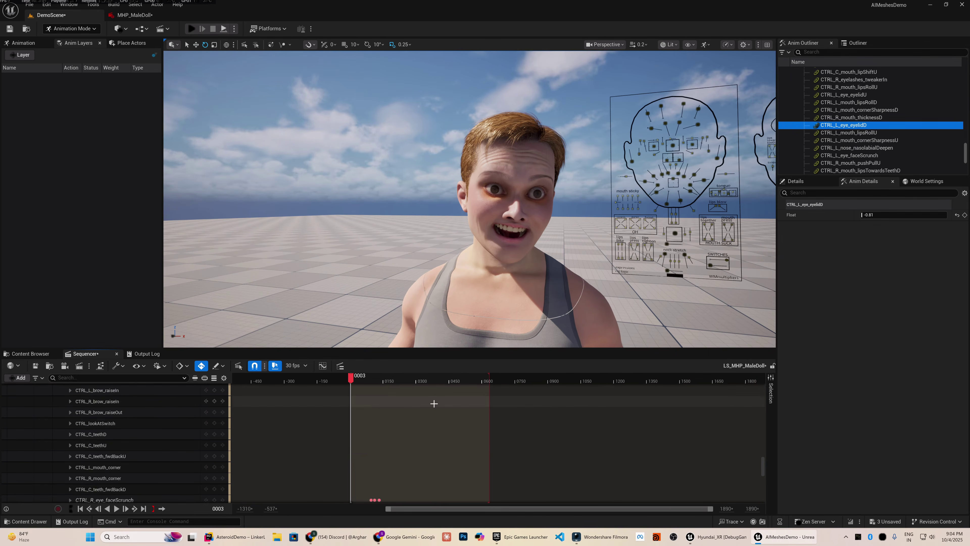
scroll(83, 440, up, 3)
scroll(82, 434, up, 10)
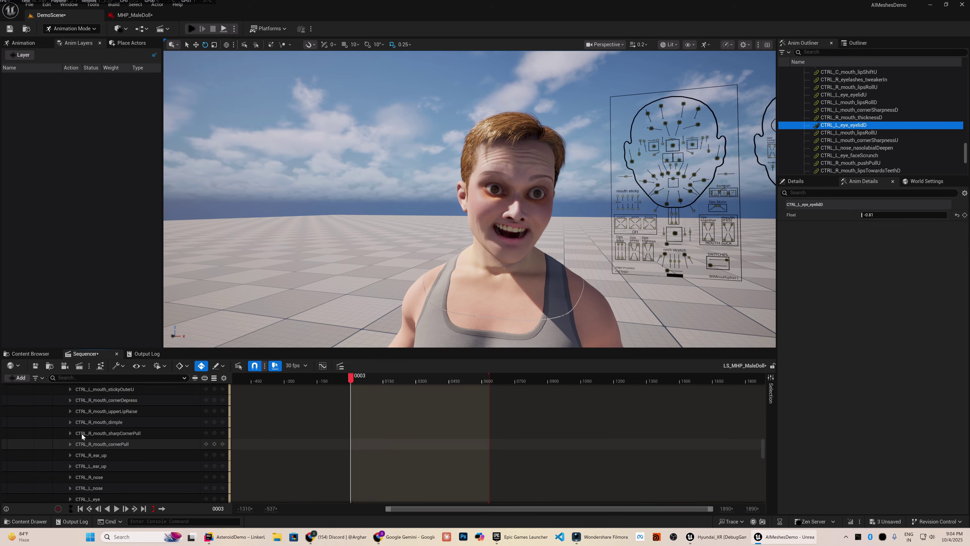
drag(764, 443, 759, 385)
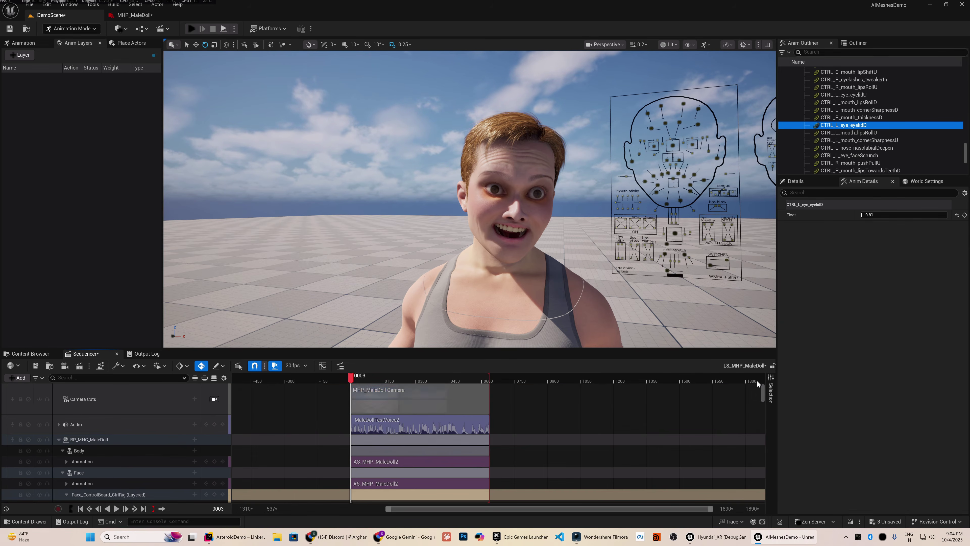
scroll(277, 458, down, 4)
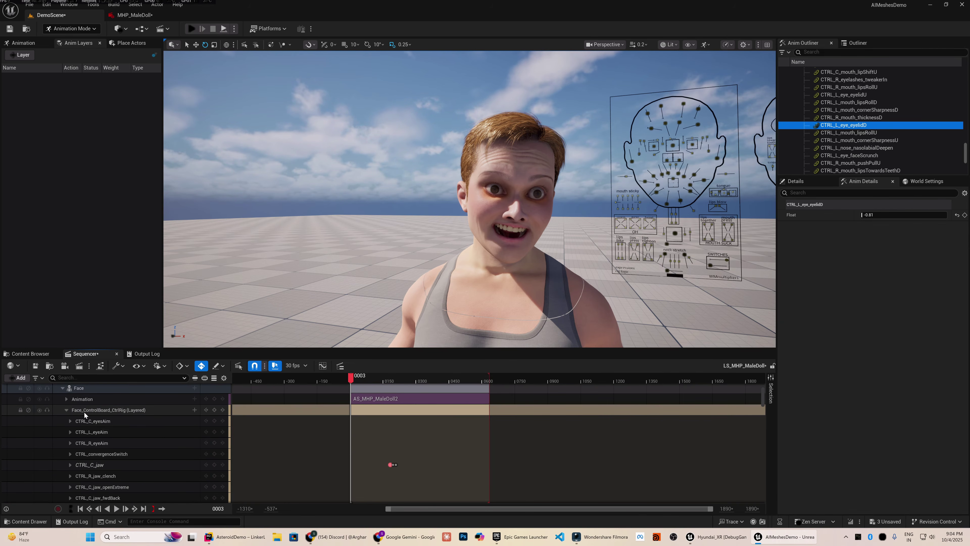
click(68, 408)
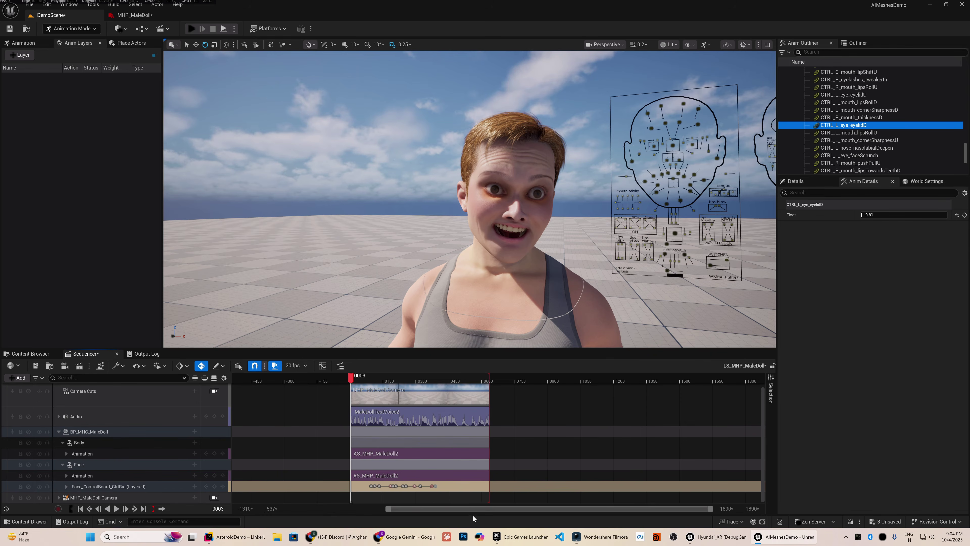
Step: Undo the accidental key move, copy the three blink keys ending at frame 388 to about frame 460, and play the result
click(435, 488)
ctrl+scroll(448, 492, up, 8)
key(ctrl+z)
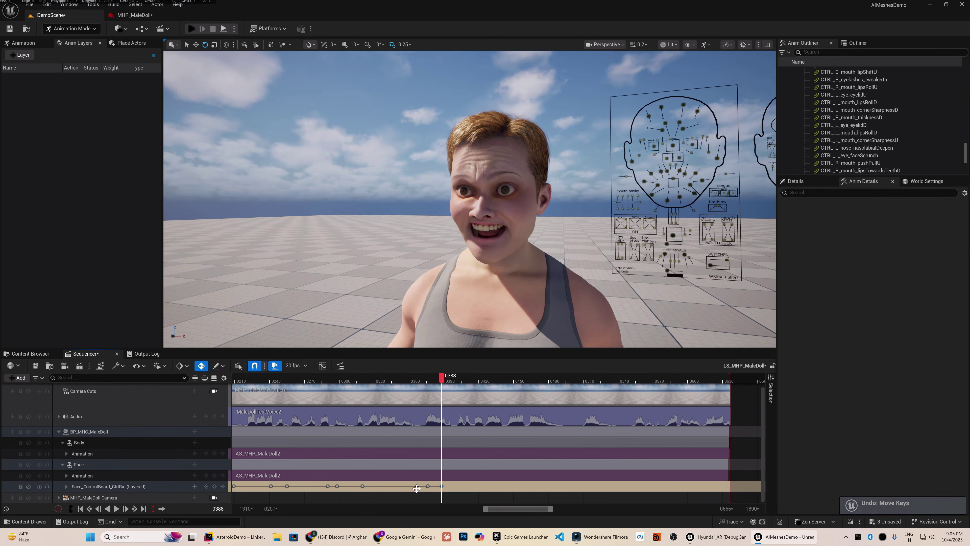
drag(442, 488, 443, 489)
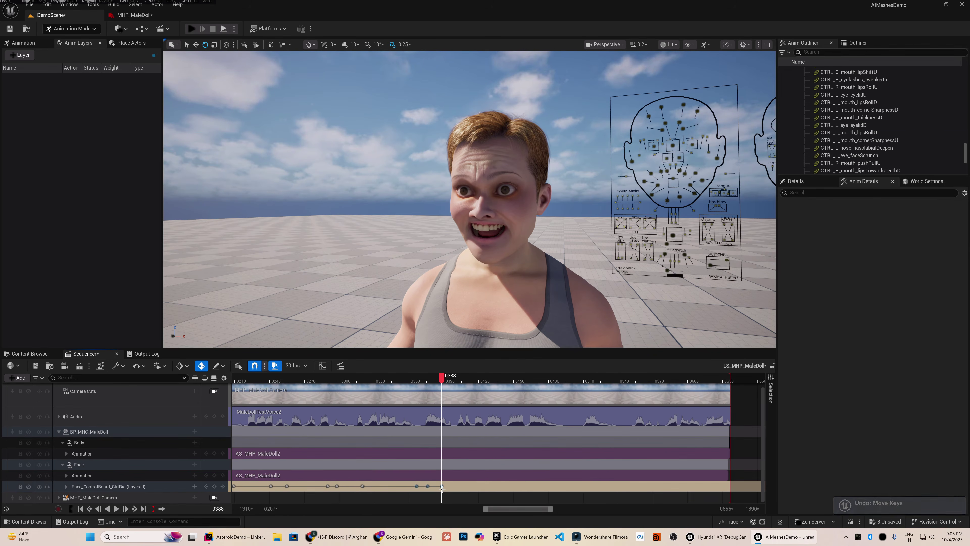
drag(444, 379, 523, 408)
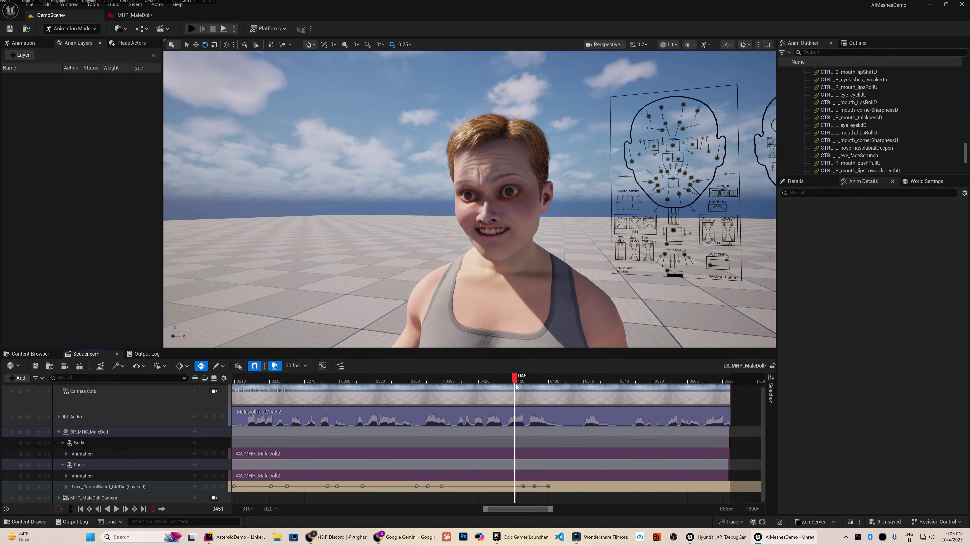
key(space)
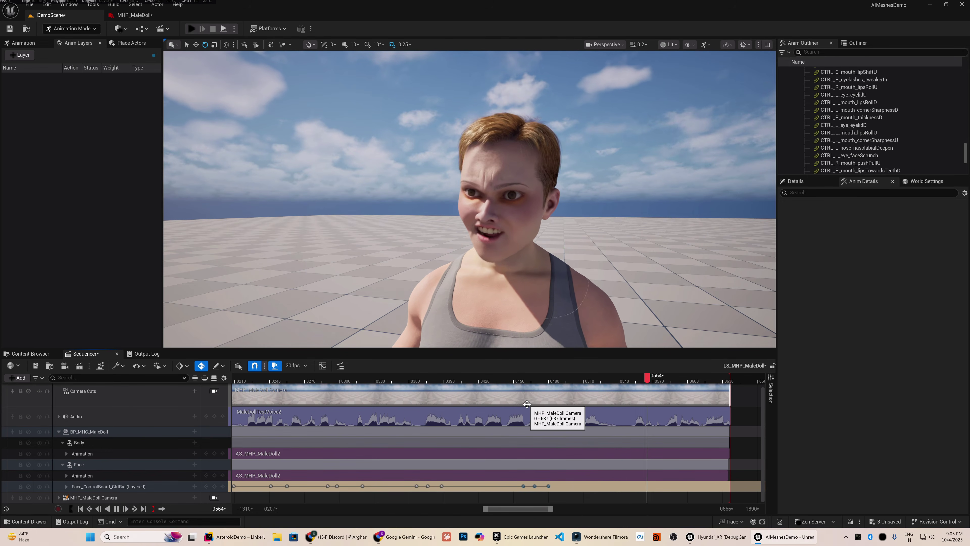
drag(713, 378, 303, 492)
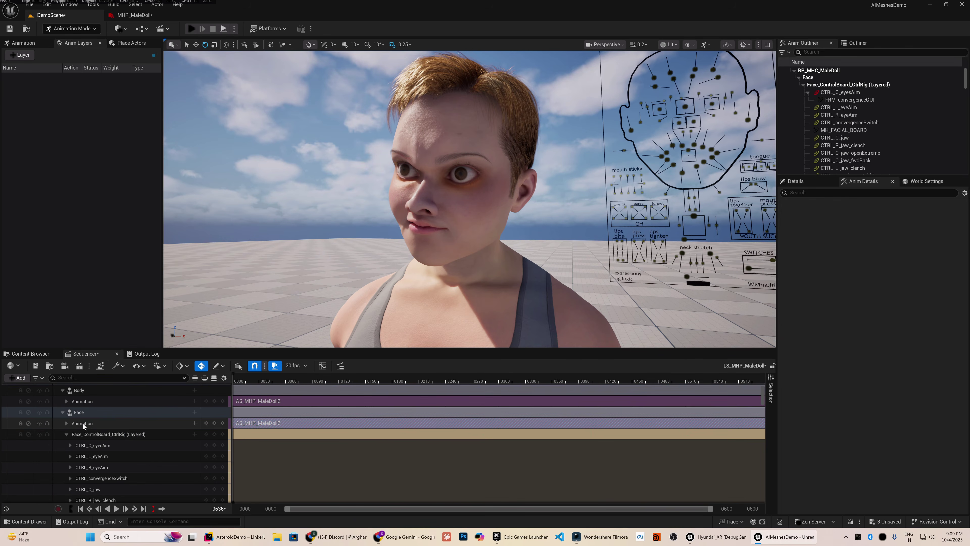
Step: Collapse the layered control rig track and bake the Face track to a new Face_Archetype_Skeleton_Sequence animation asset in the MetaHumans/Animators folder
click(83, 423)
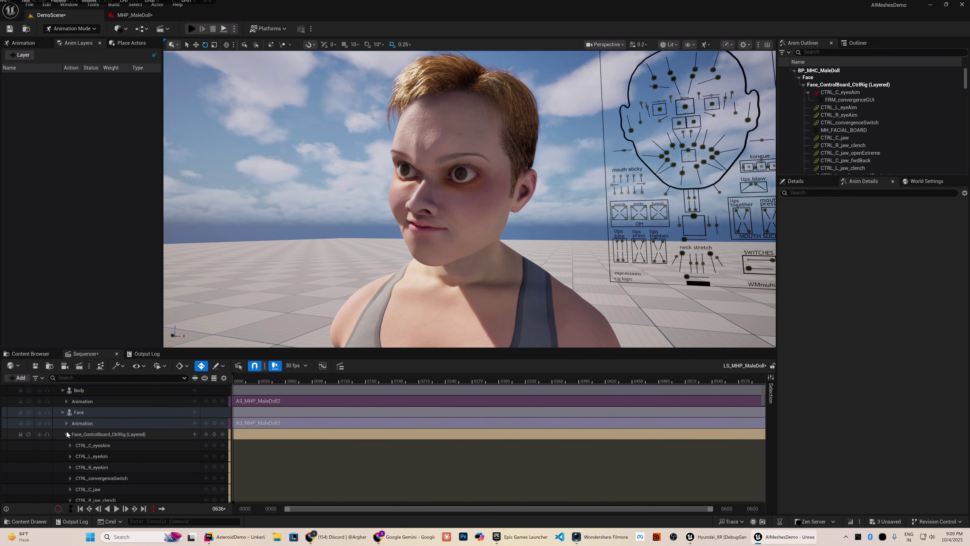
click(67, 434)
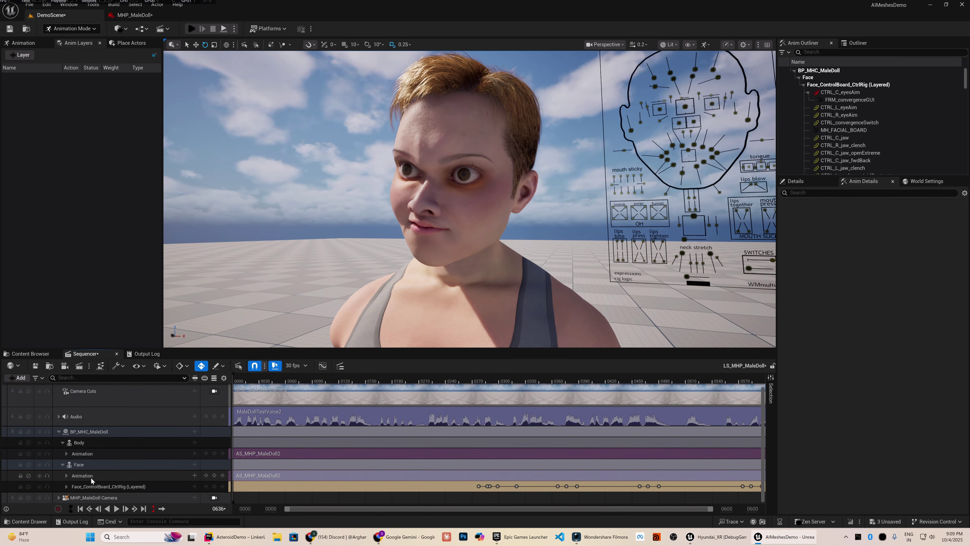
click(91, 465)
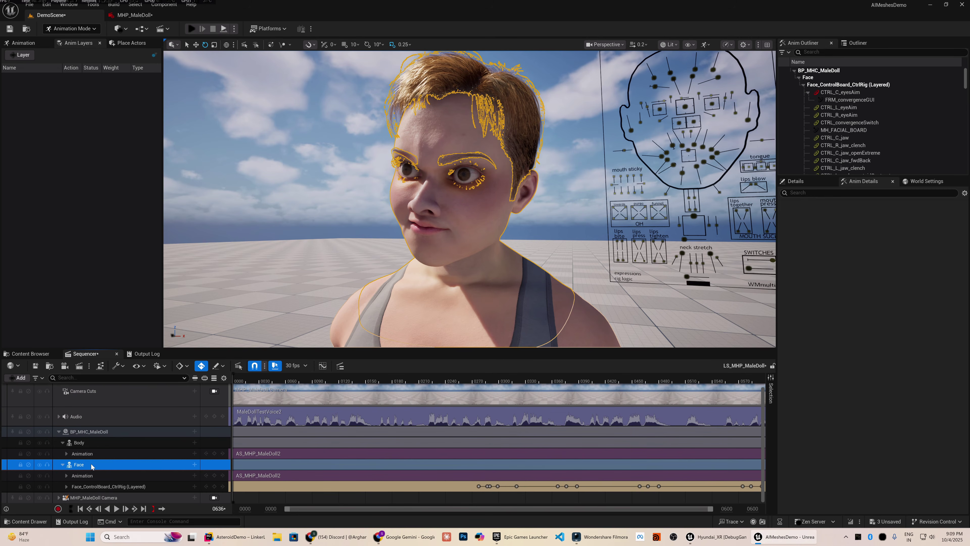
right_click(92, 466)
click(135, 283)
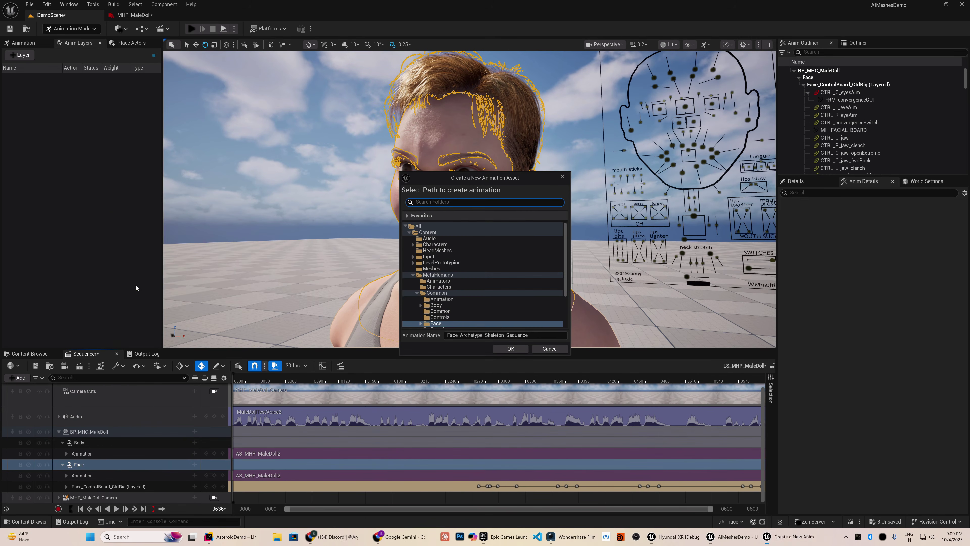
scroll(459, 268, down, 2)
click(438, 251)
scroll(459, 267, up, 2)
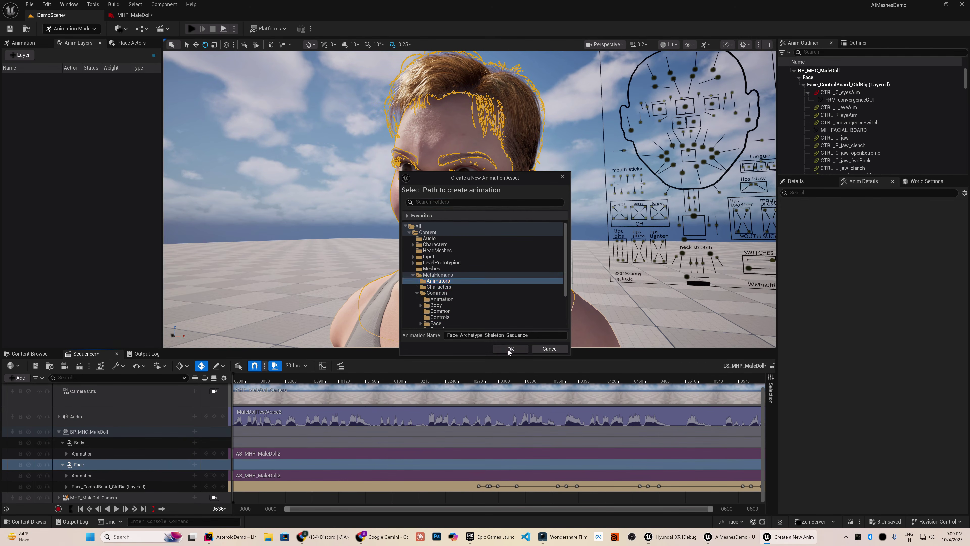
click(510, 350)
click(485, 349)
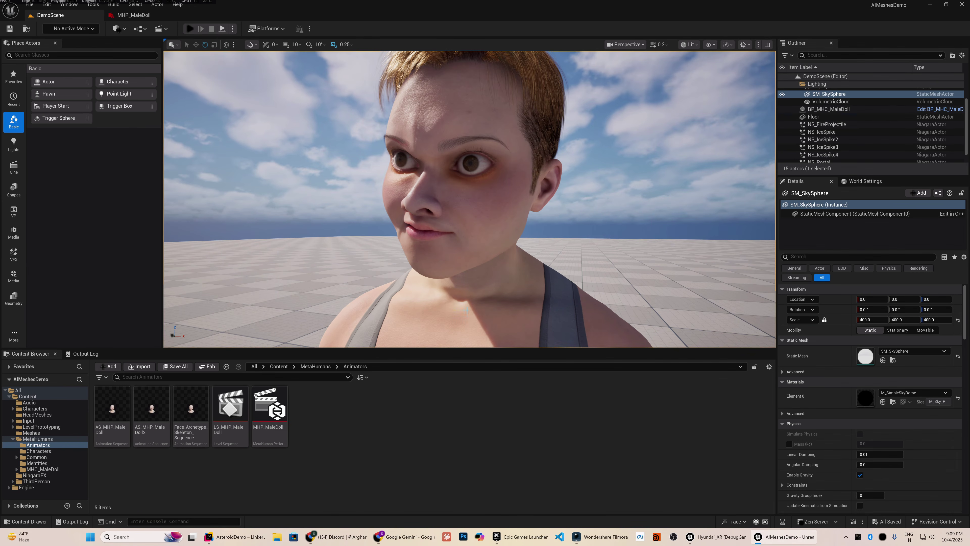
Step: Set the MaleDoll actor's Face component to Use Animation Asset, with Face_Archetype_Skeleton_Sequence as the animation to play
click(466, 310)
click(466, 309)
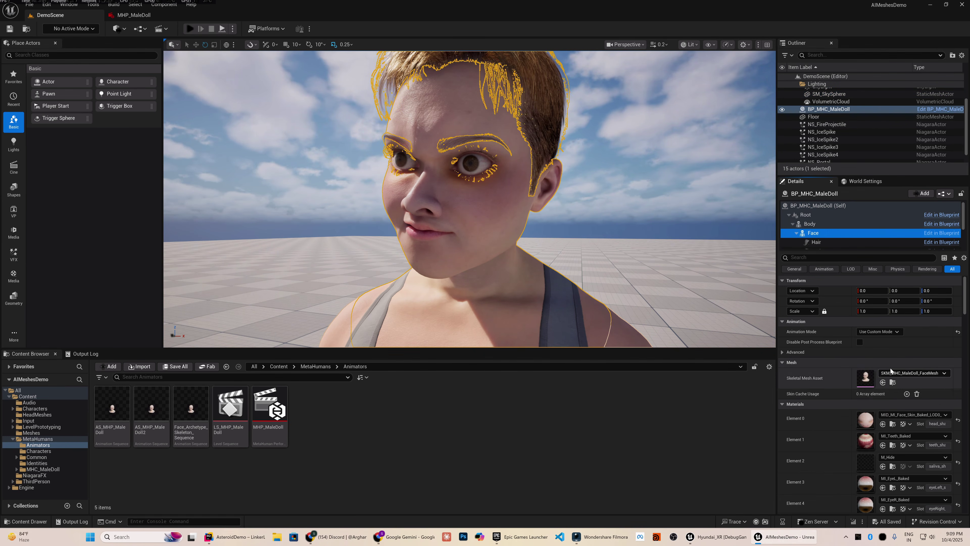
click(879, 331)
click(885, 350)
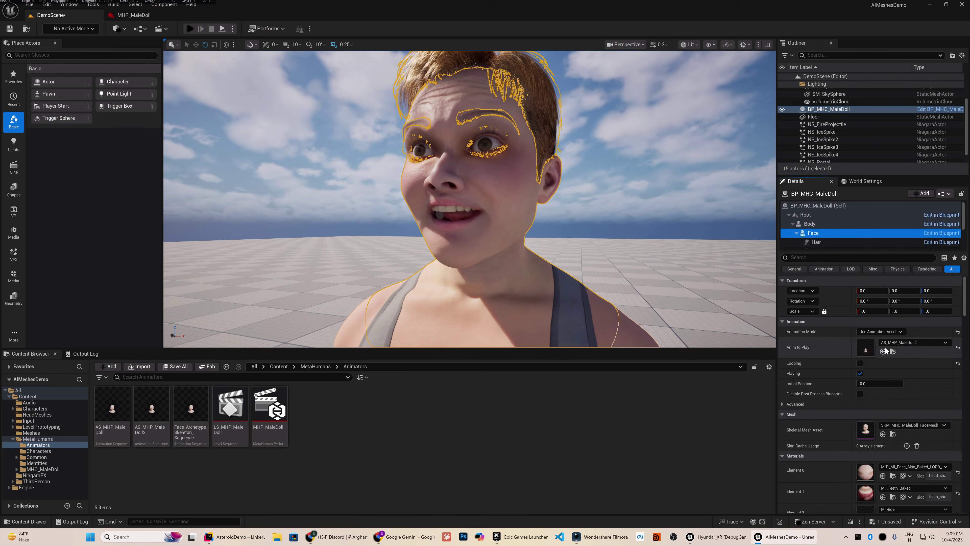
click(891, 344)
click(916, 469)
scroll(709, 245, down, 4)
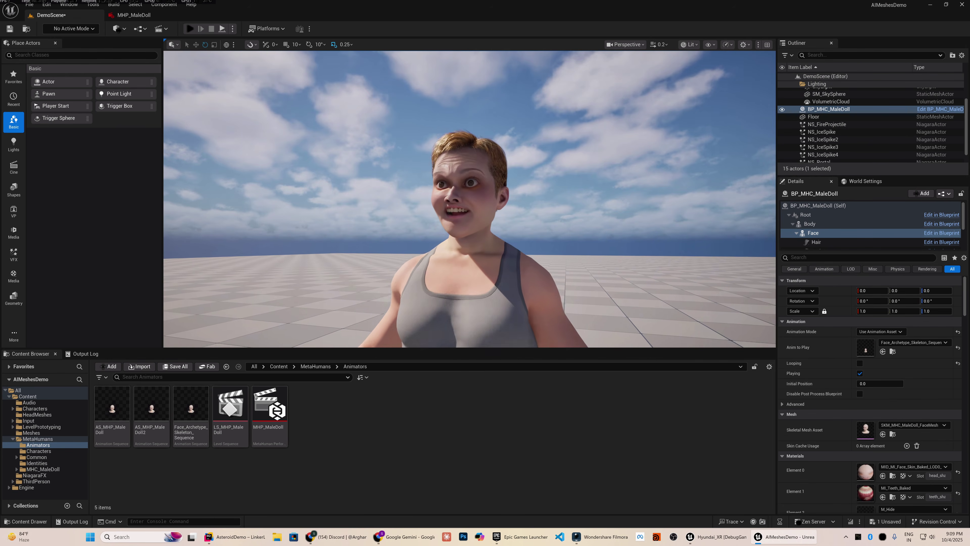
Step: Switch the Body component to Use Animation Asset and assign Face_Archetype_Skeleton_Sequence as its animation to play
click(810, 223)
click(878, 331)
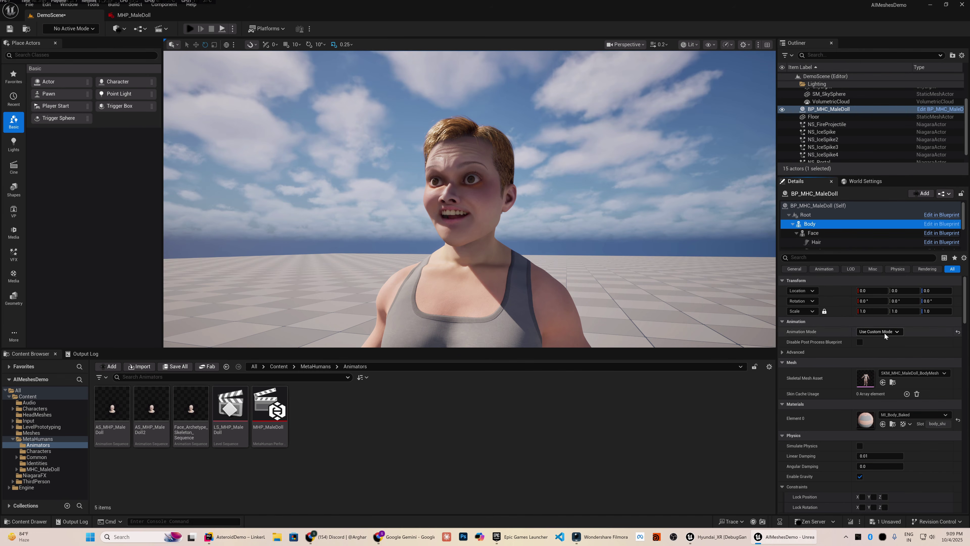
click(885, 346)
click(900, 343)
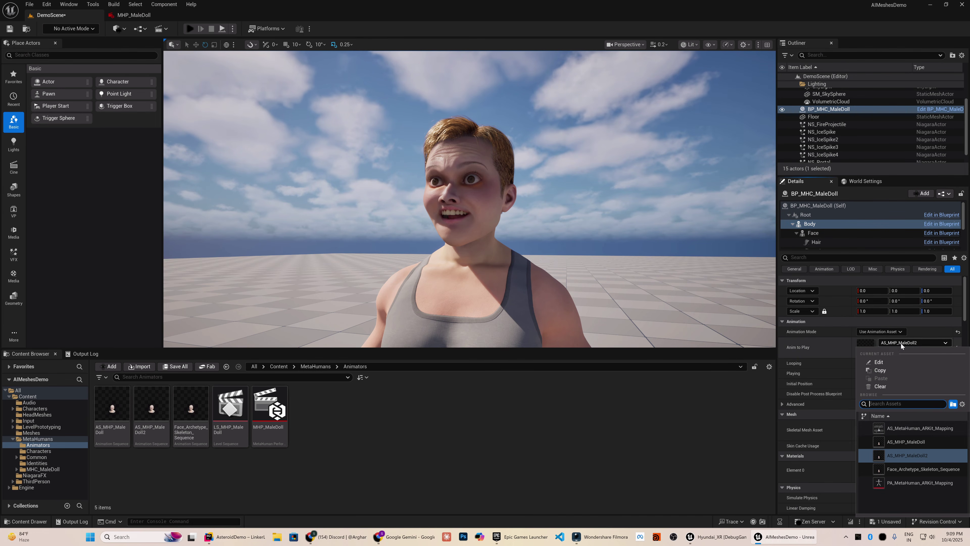
click(918, 470)
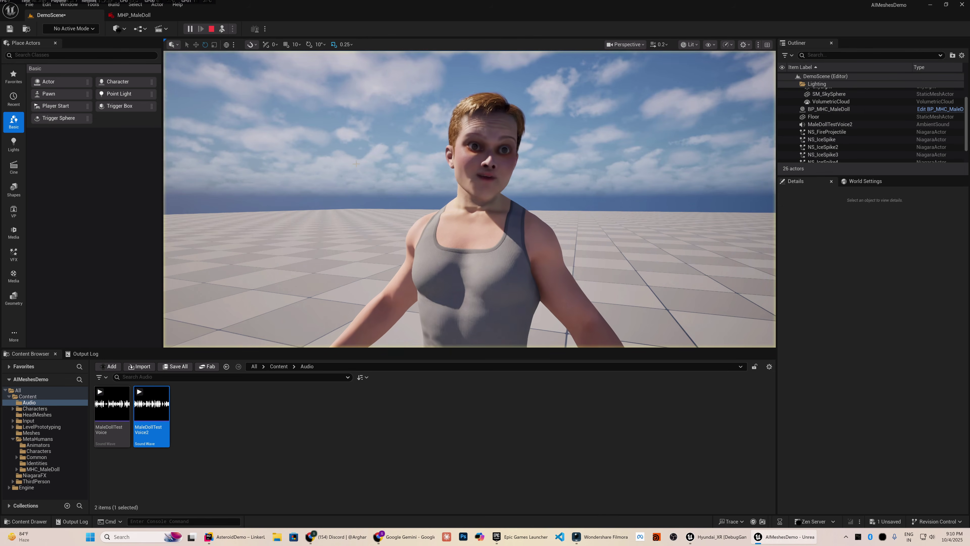
click(356, 163)
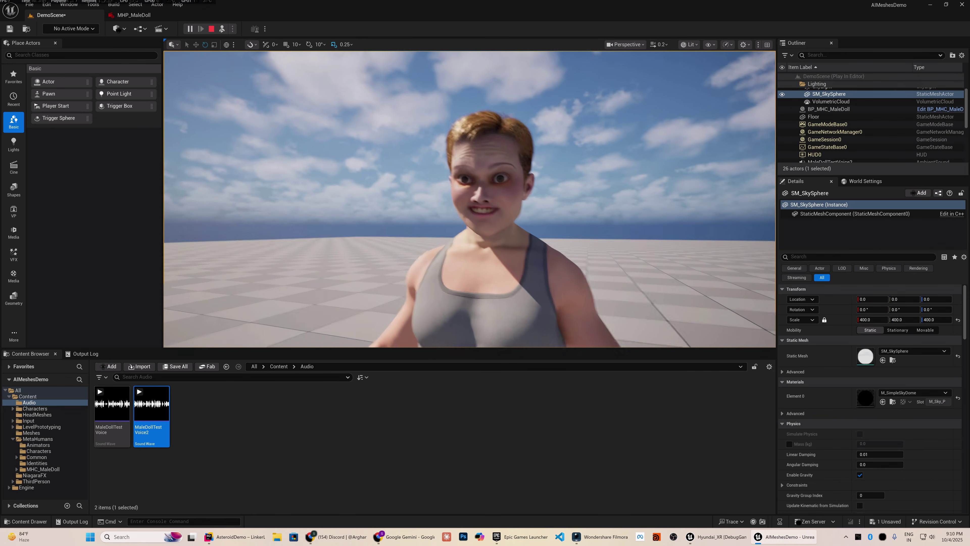